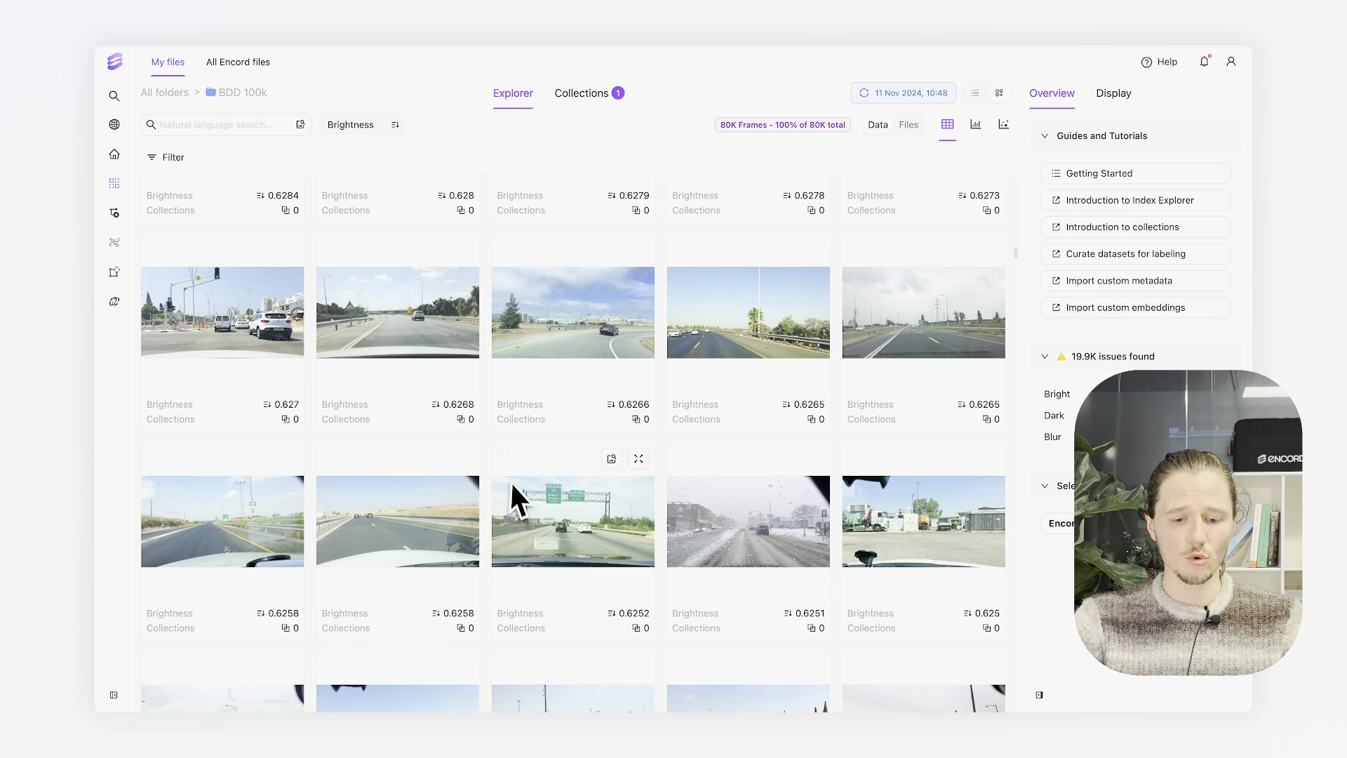
{"action": "scroll", "coordinate": [521, 495], "scroll_direction": "down", "scroll_amount": 6}
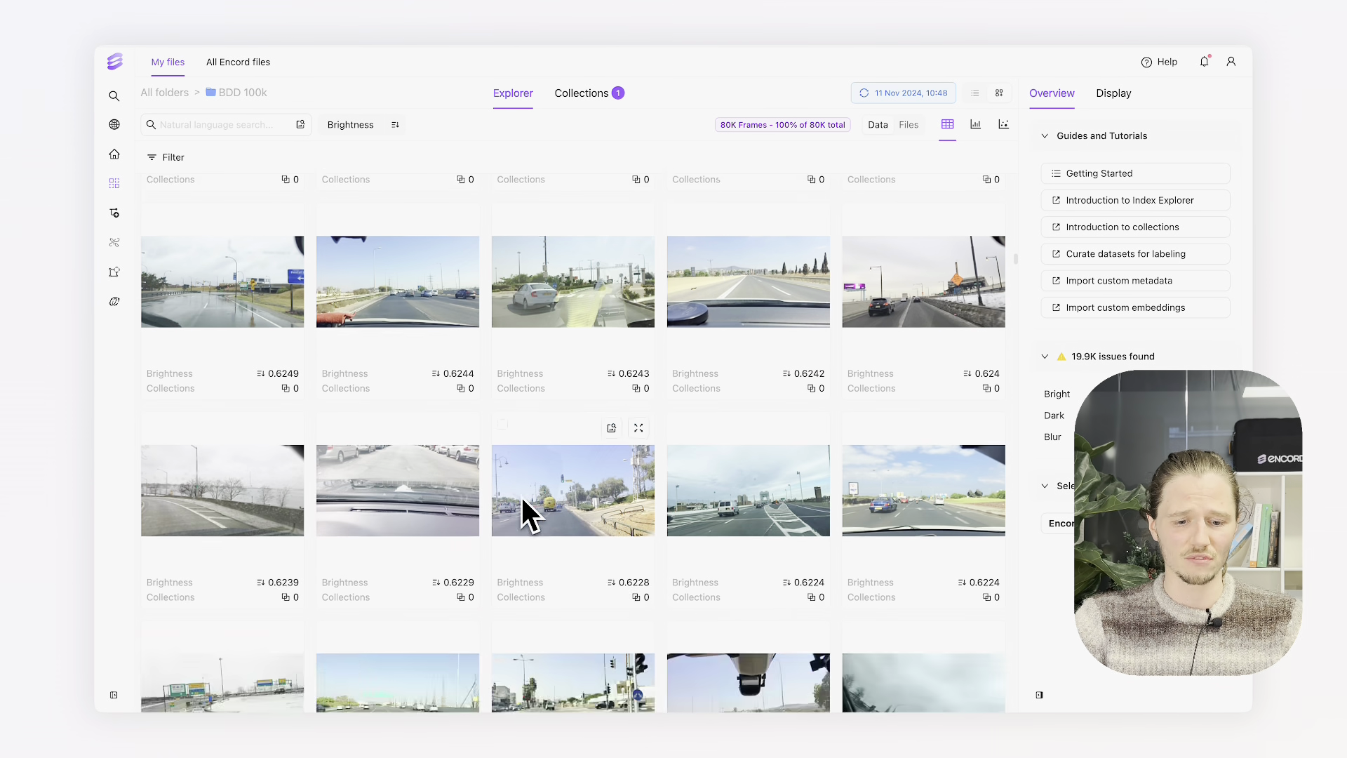
{"action": "scroll", "coordinate": [520, 495], "scroll_direction": "up", "scroll_amount": 4}
{"action": "left_click", "coordinate": [974, 126]}
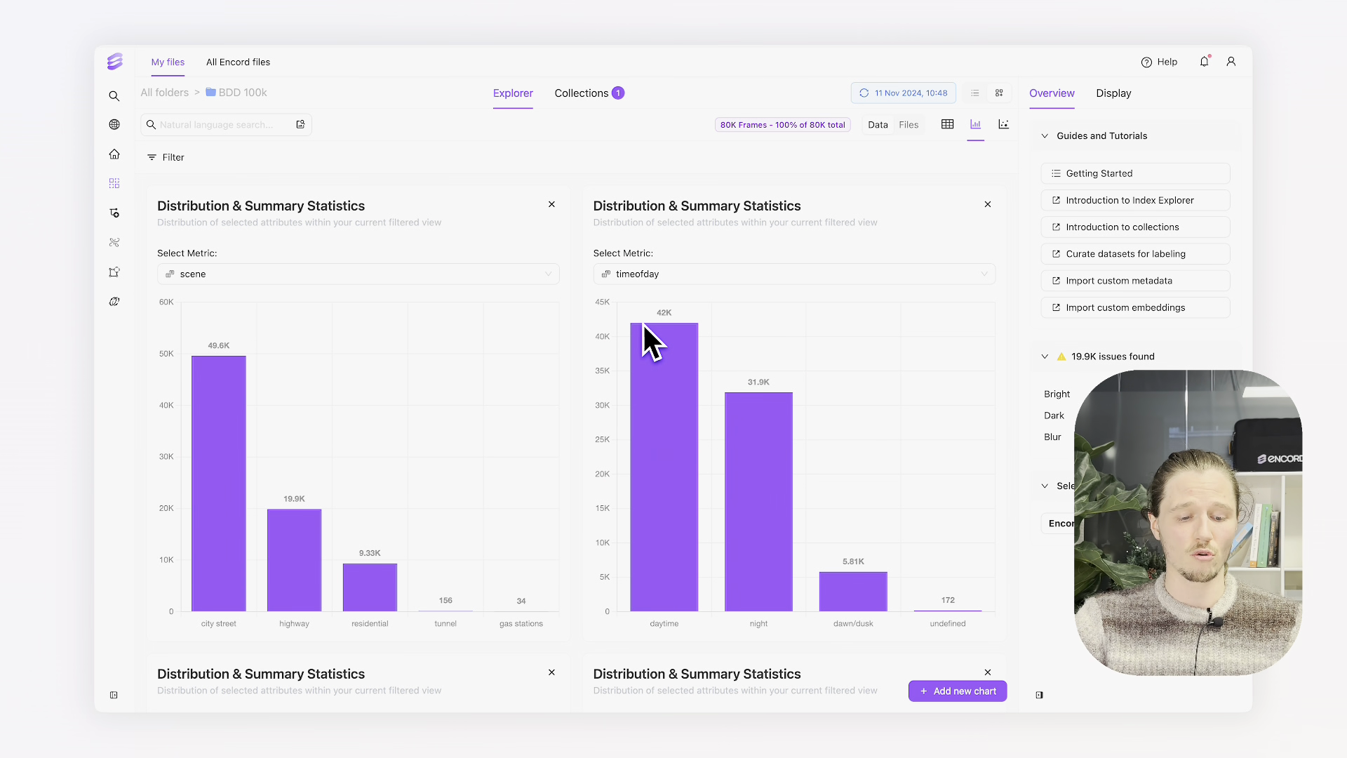
{"action": "scroll", "coordinate": [643, 324], "scroll_direction": "down", "scroll_amount": 5}
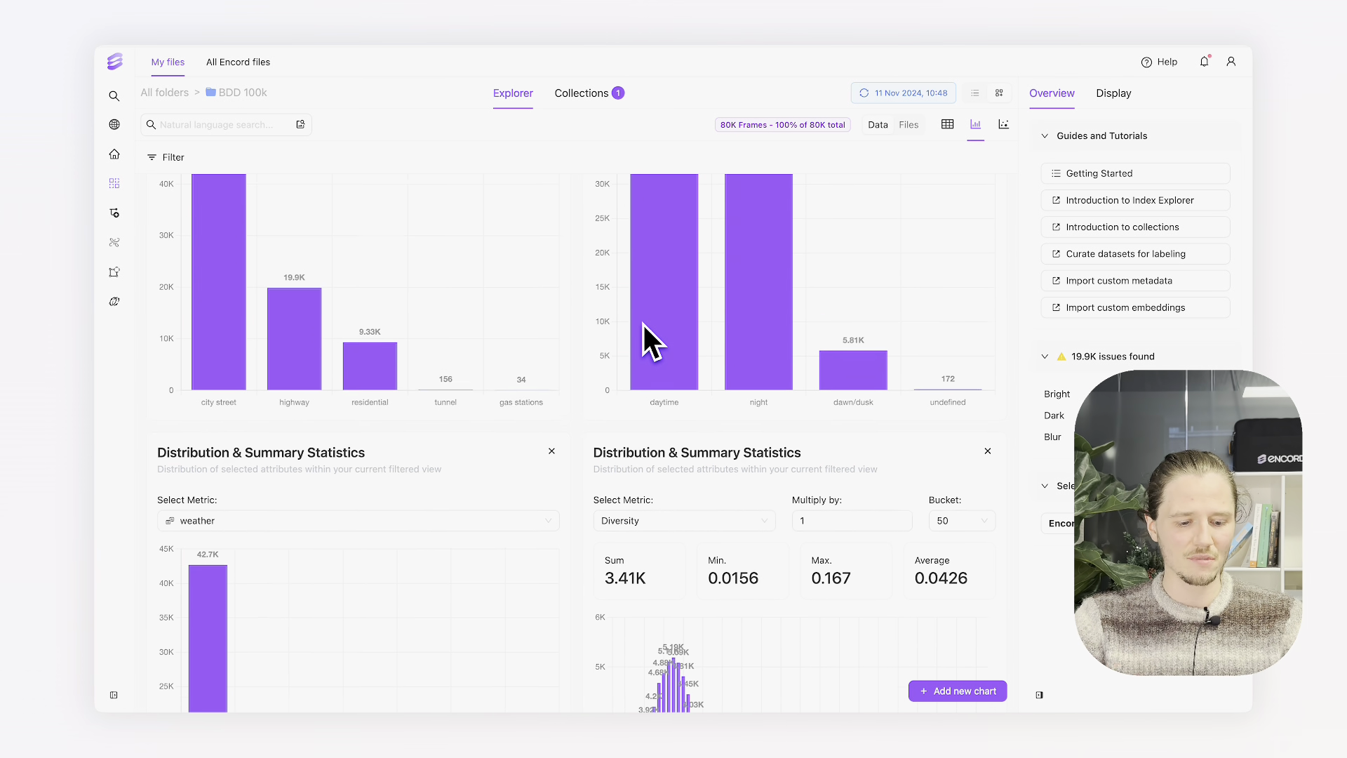
{"action": "scroll", "coordinate": [644, 328], "scroll_direction": "down", "scroll_amount": 2}
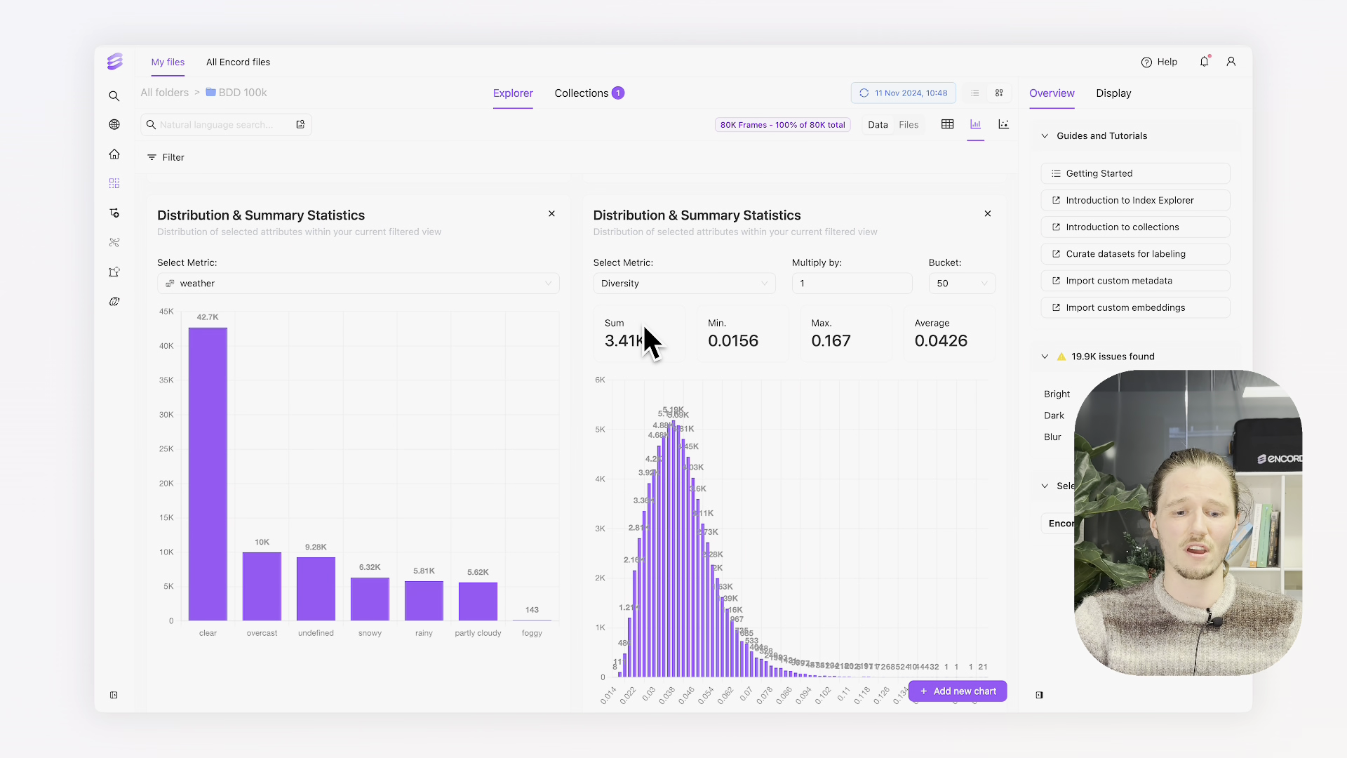
{"action": "left_click", "coordinate": [948, 126]}
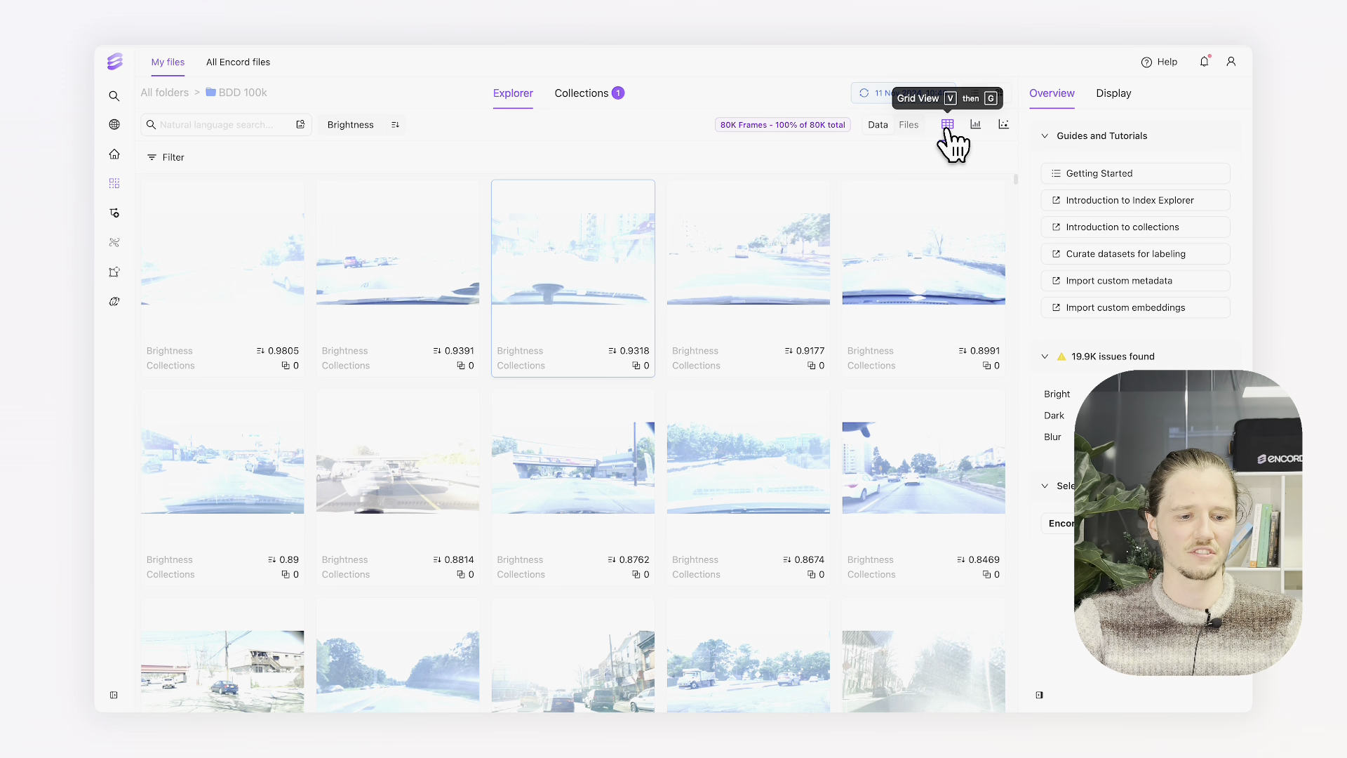
Apply the 'ML team - preset' filters (night, rainy, brightness 0–0.2) and review the 2.1K frames
{"action": "left_click", "coordinate": [167, 159]}
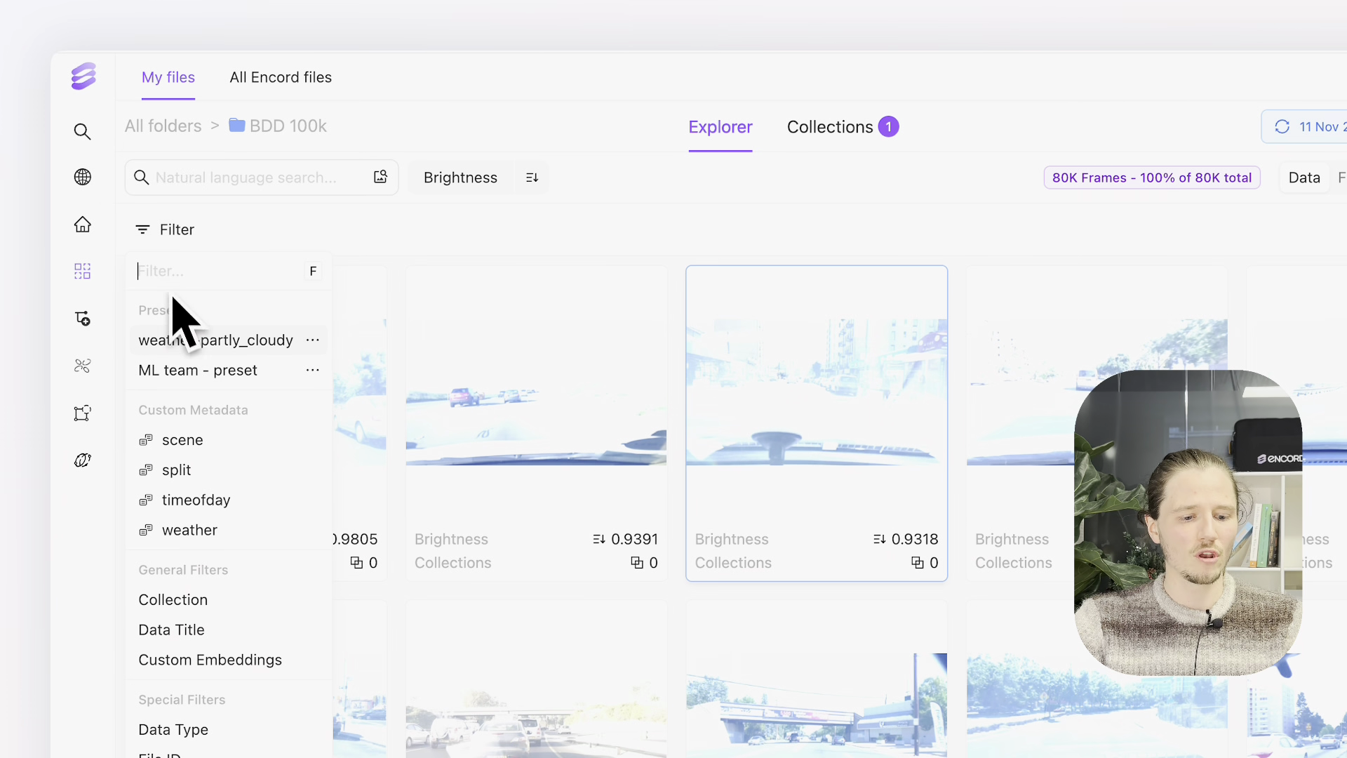
{"action": "left_click", "coordinate": [186, 372]}
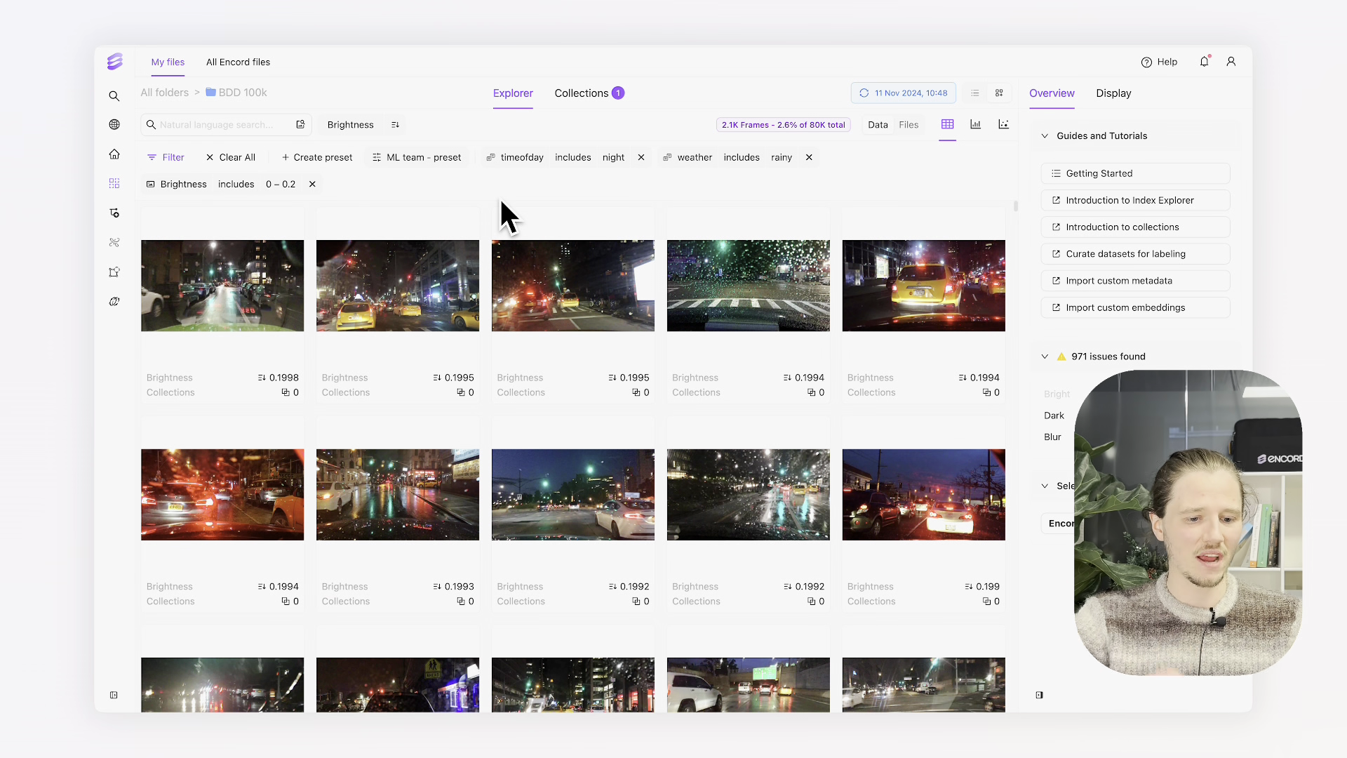
{"action": "left_click", "coordinate": [273, 184]}
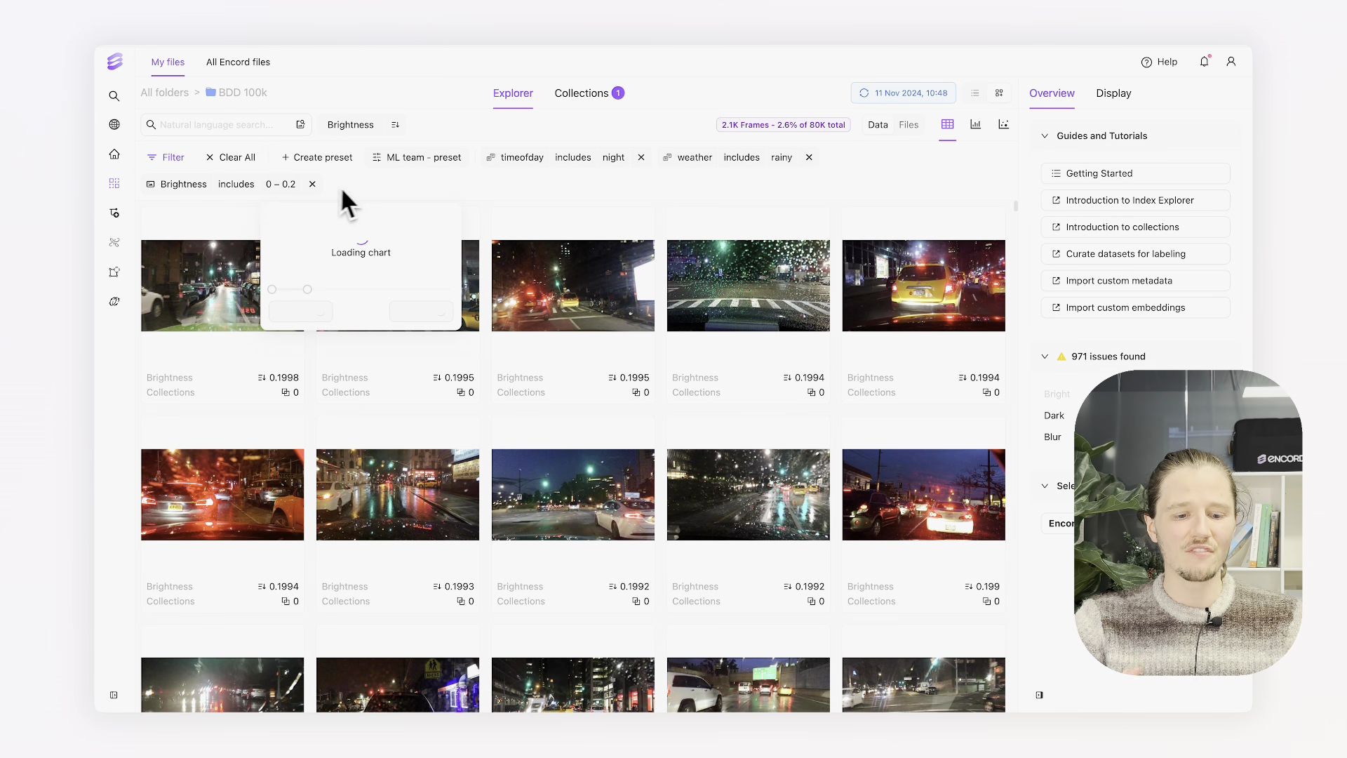
{"action": "left_click", "coordinate": [412, 191]}
{"action": "scroll", "coordinate": [520, 347], "scroll_direction": "down", "scroll_amount": 3}
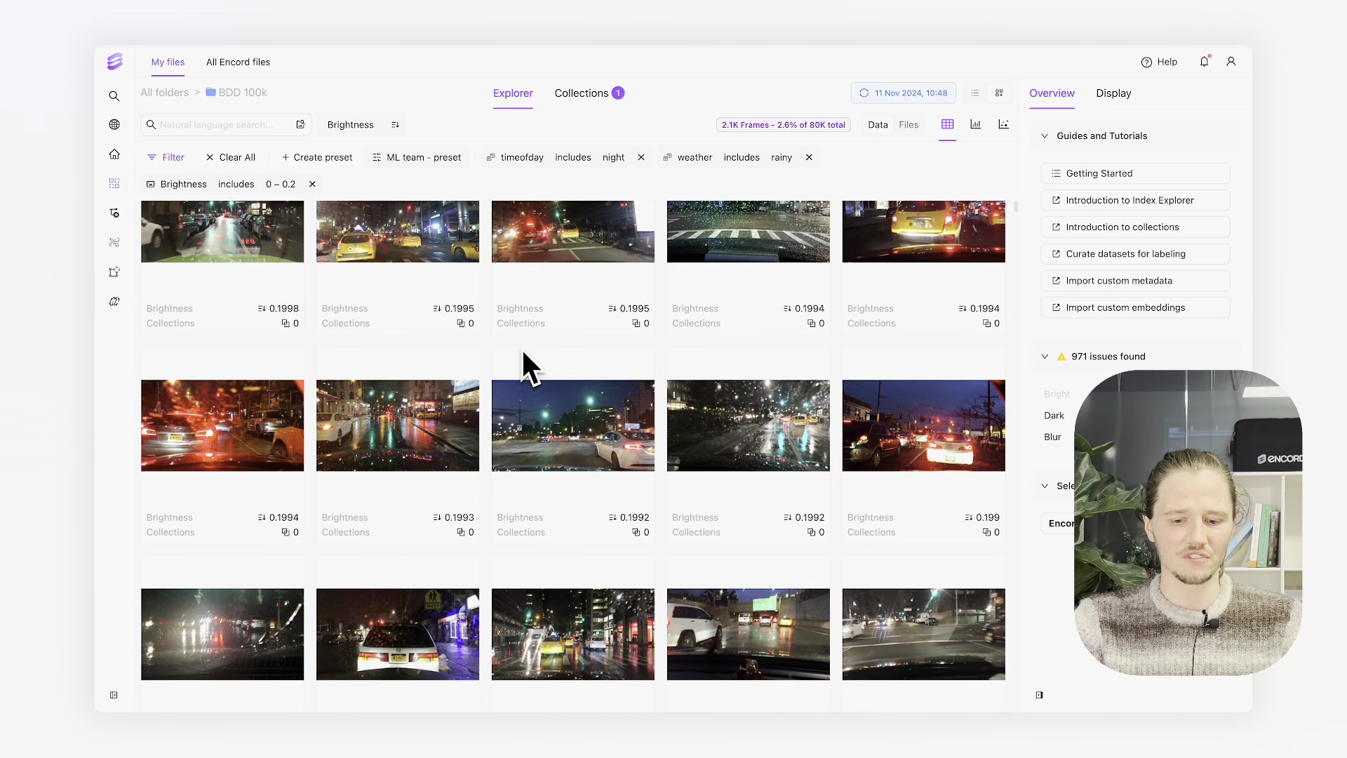
{"action": "scroll", "coordinate": [521, 347], "scroll_direction": "down", "scroll_amount": 5}
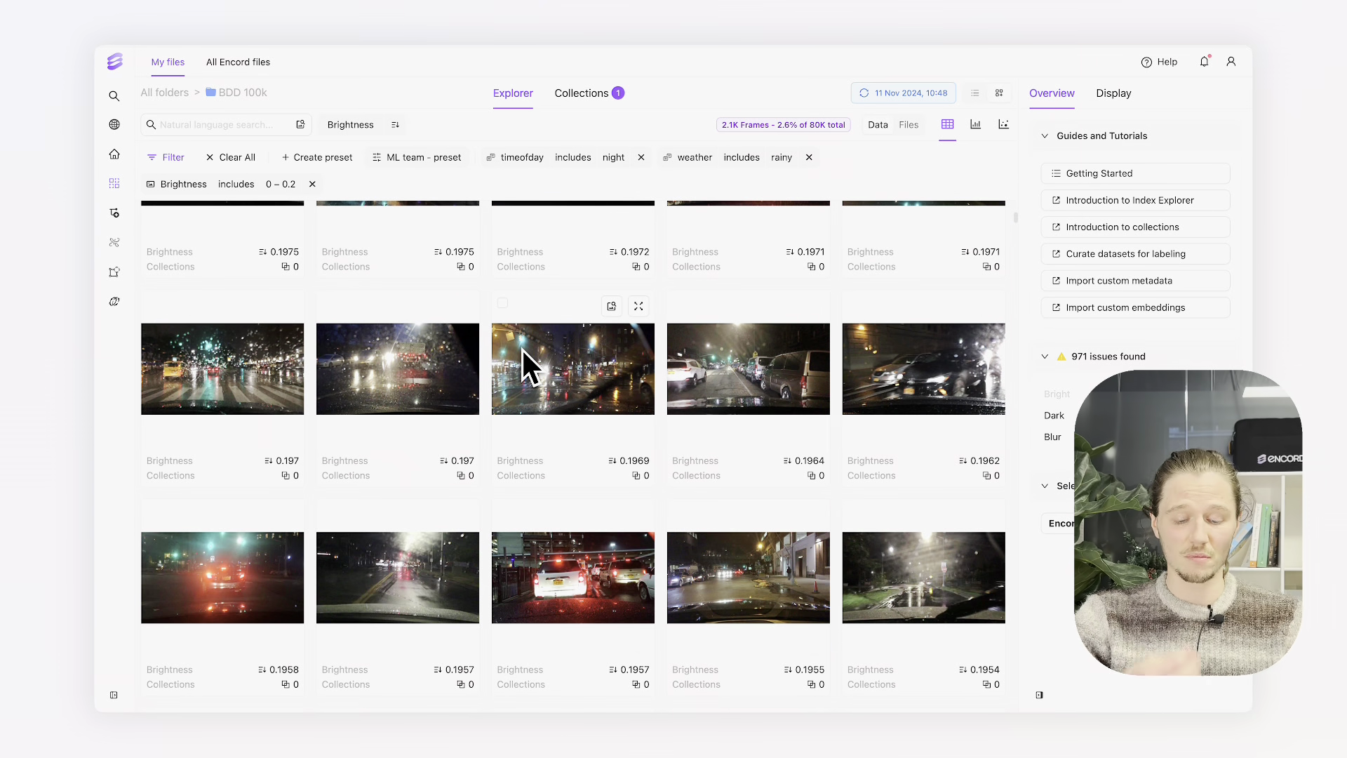
{"action": "scroll", "coordinate": [524, 351], "scroll_direction": "down", "scroll_amount": 1}
{"action": "scroll", "coordinate": [523, 350], "scroll_direction": "down", "scroll_amount": 3}
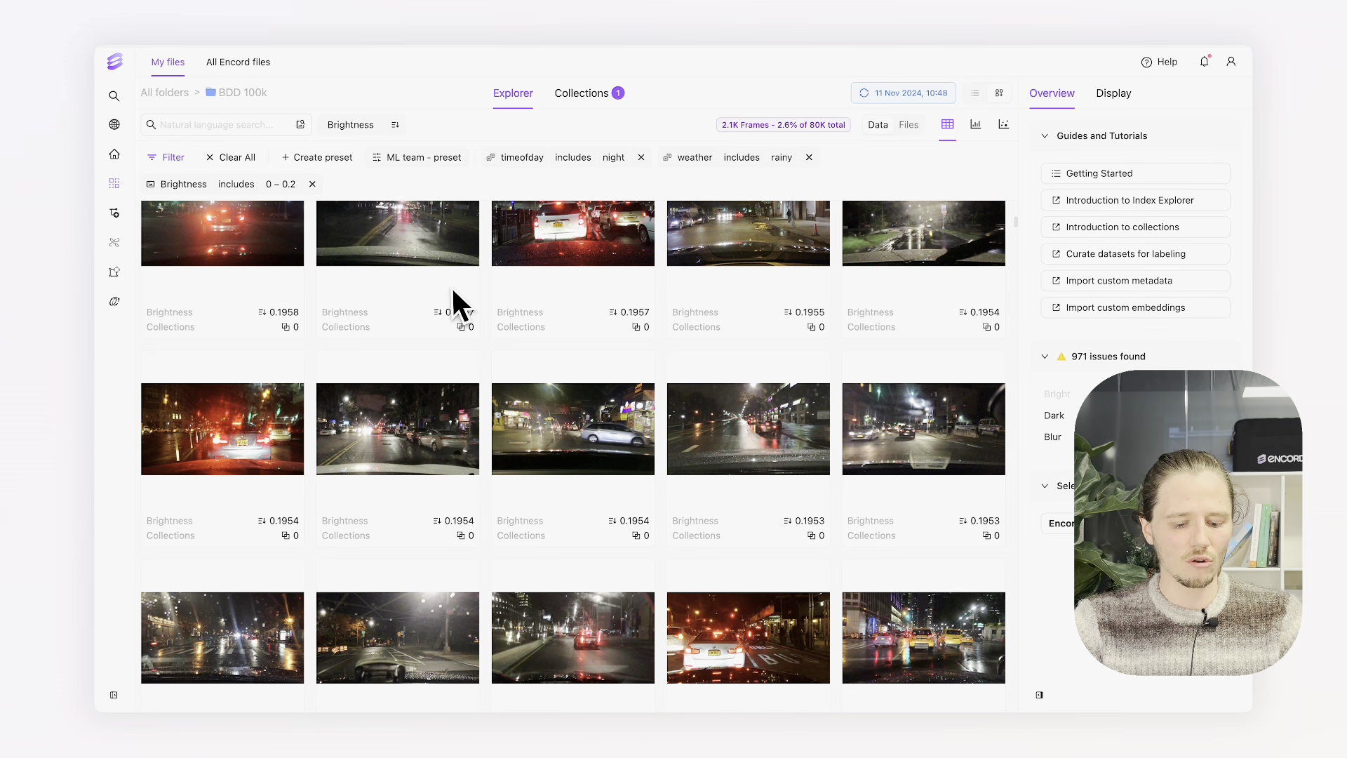
Put all filtered frames into a new 'severe weather conditions' collection, then clear all filters
{"action": "key", "text": "ctrl+a"}
{"action": "key", "text": "a"}
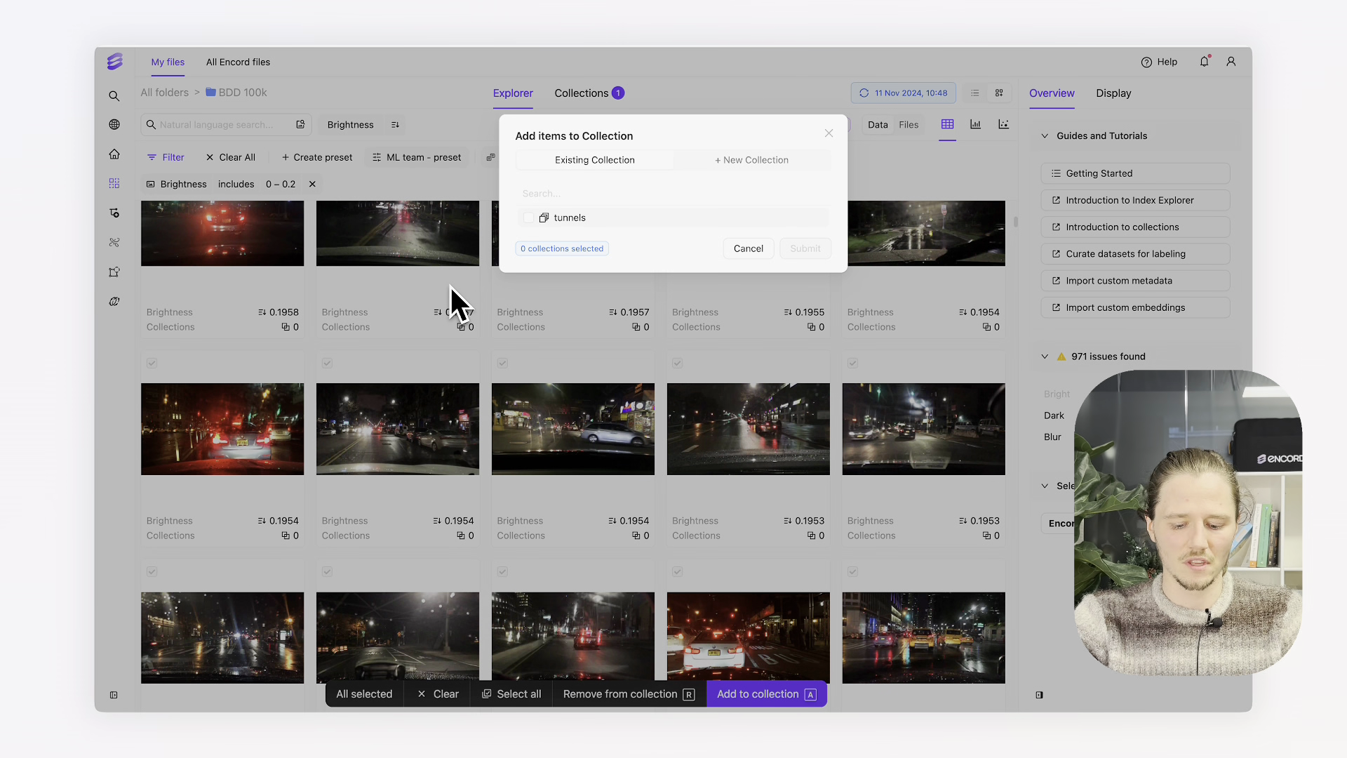
{"action": "type", "text": "severe"}
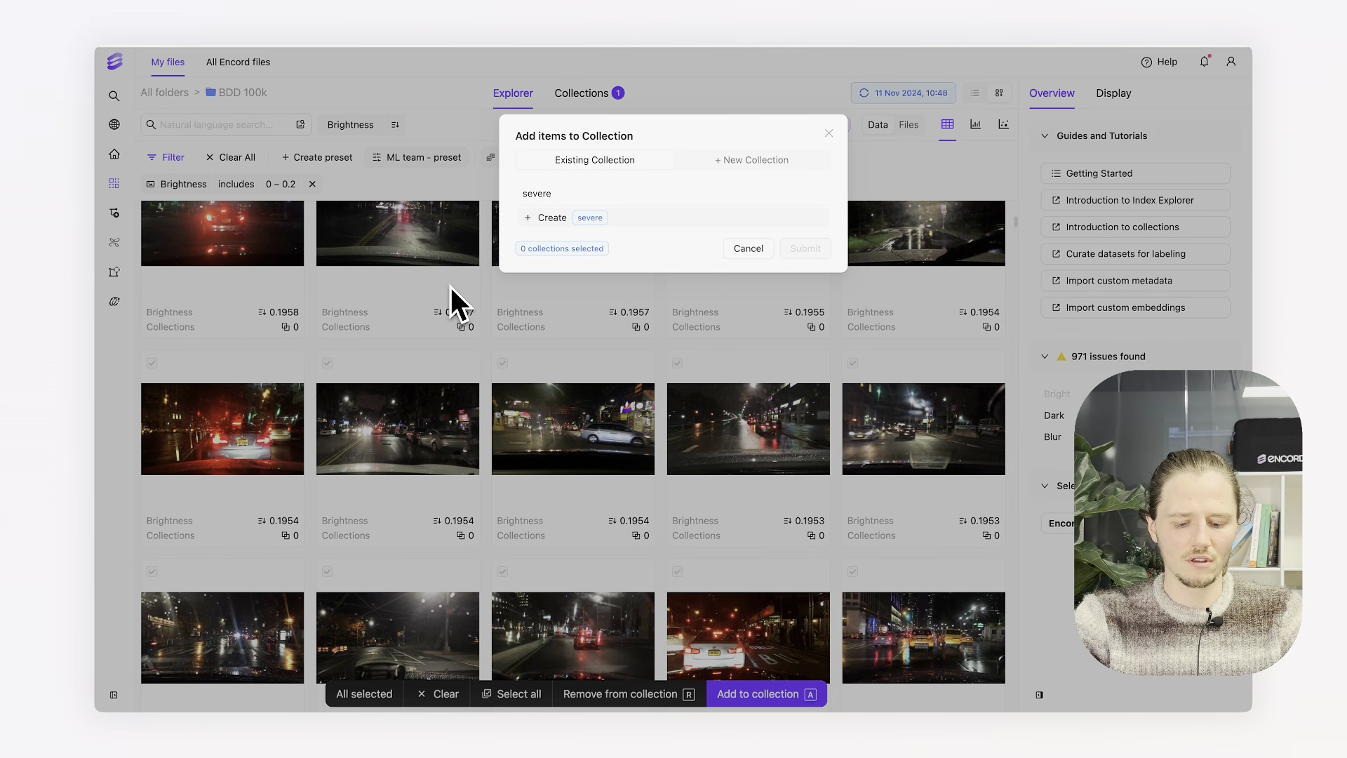
{"action": "type", "text": " weather condi"}
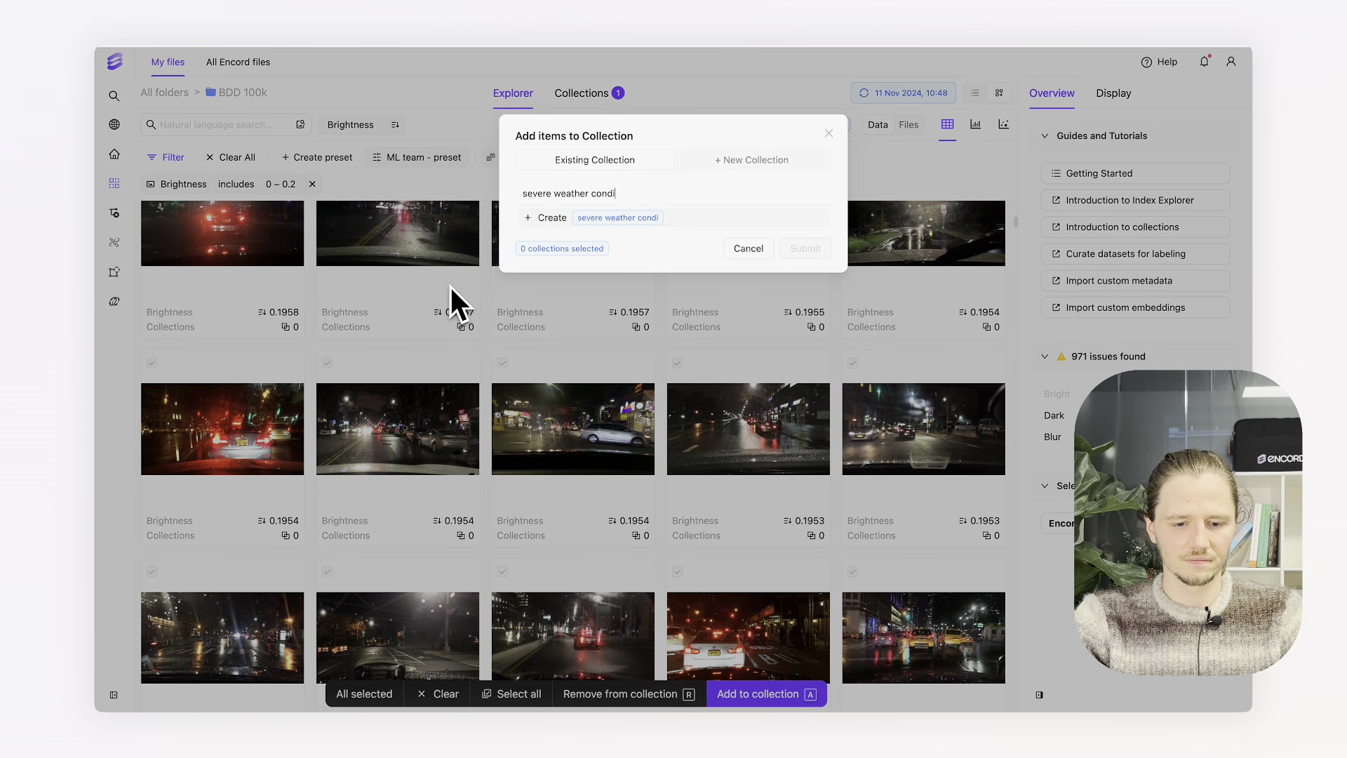
{"action": "type", "text": "tions"}
{"action": "key", "text": "Return"}
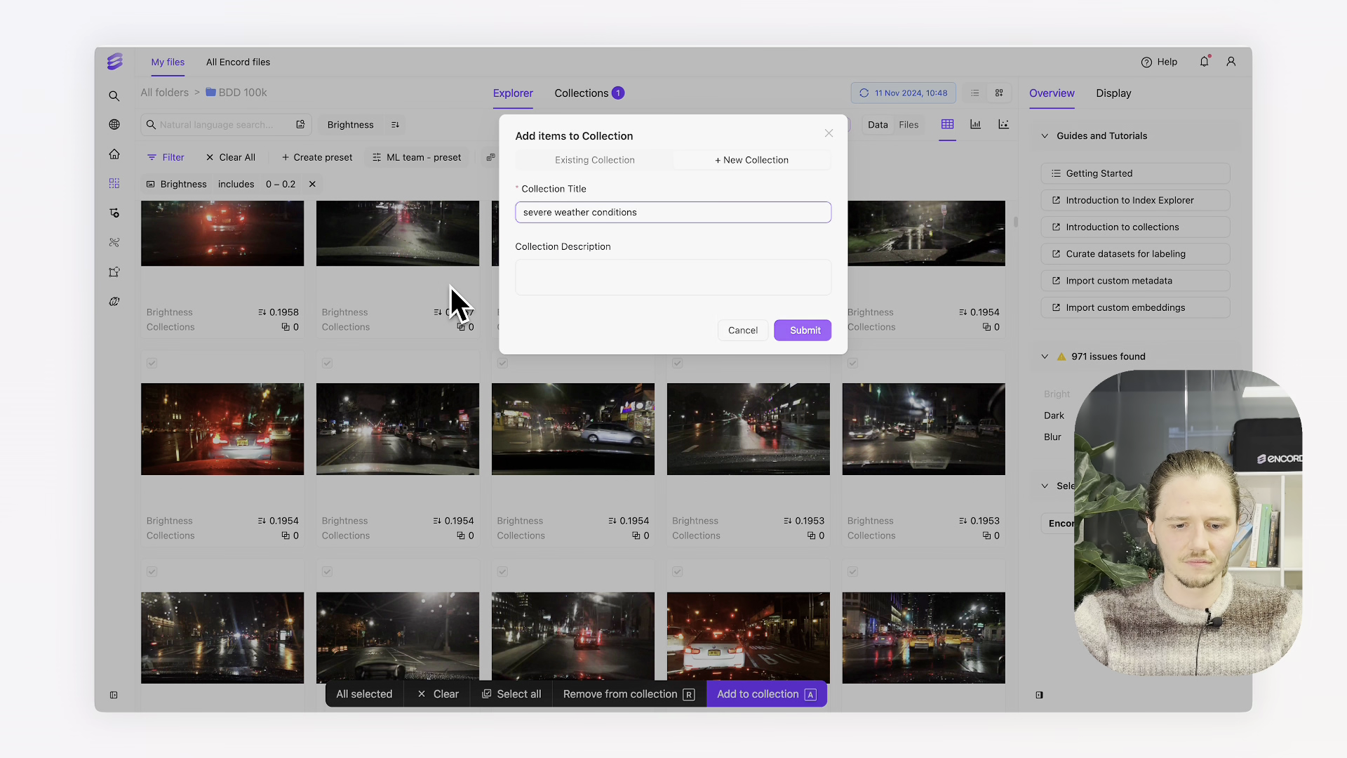
{"action": "key", "text": "Return"}
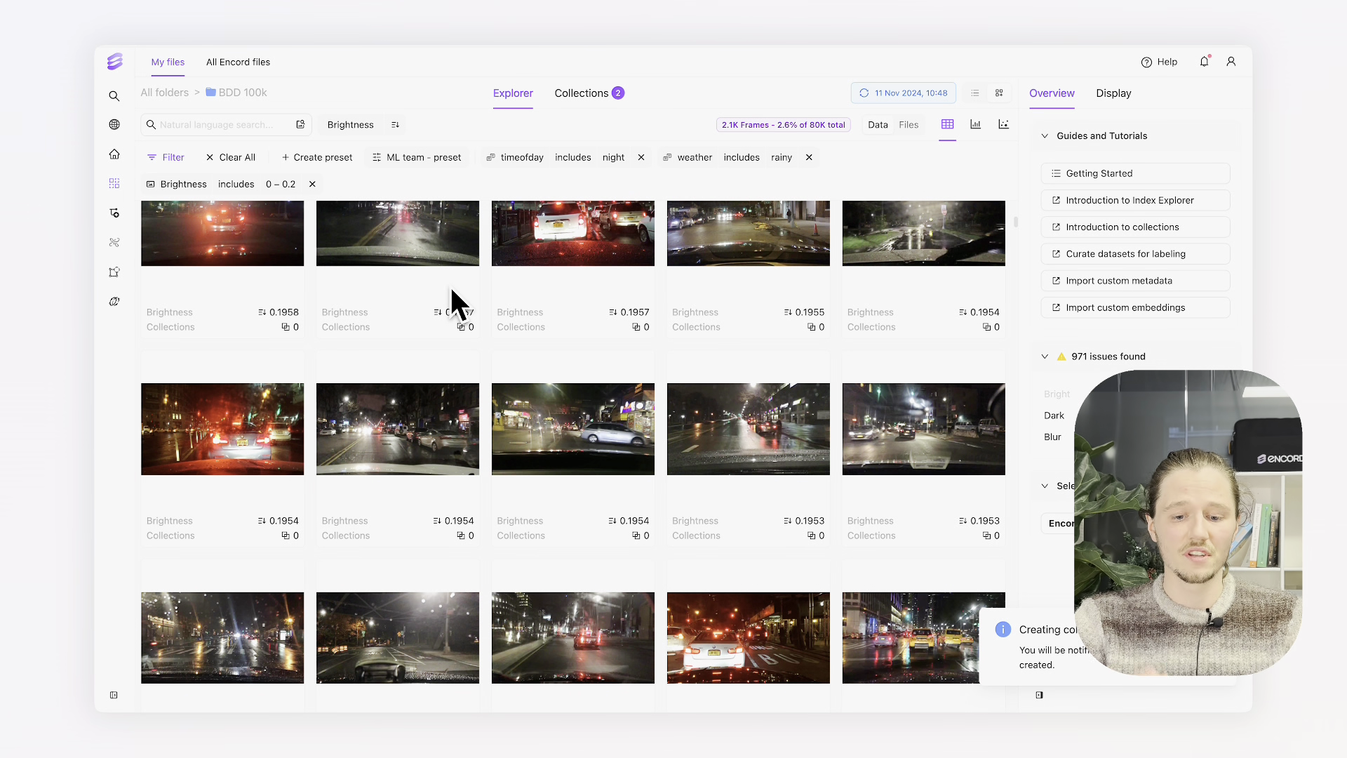
{"action": "left_click", "coordinate": [221, 159]}
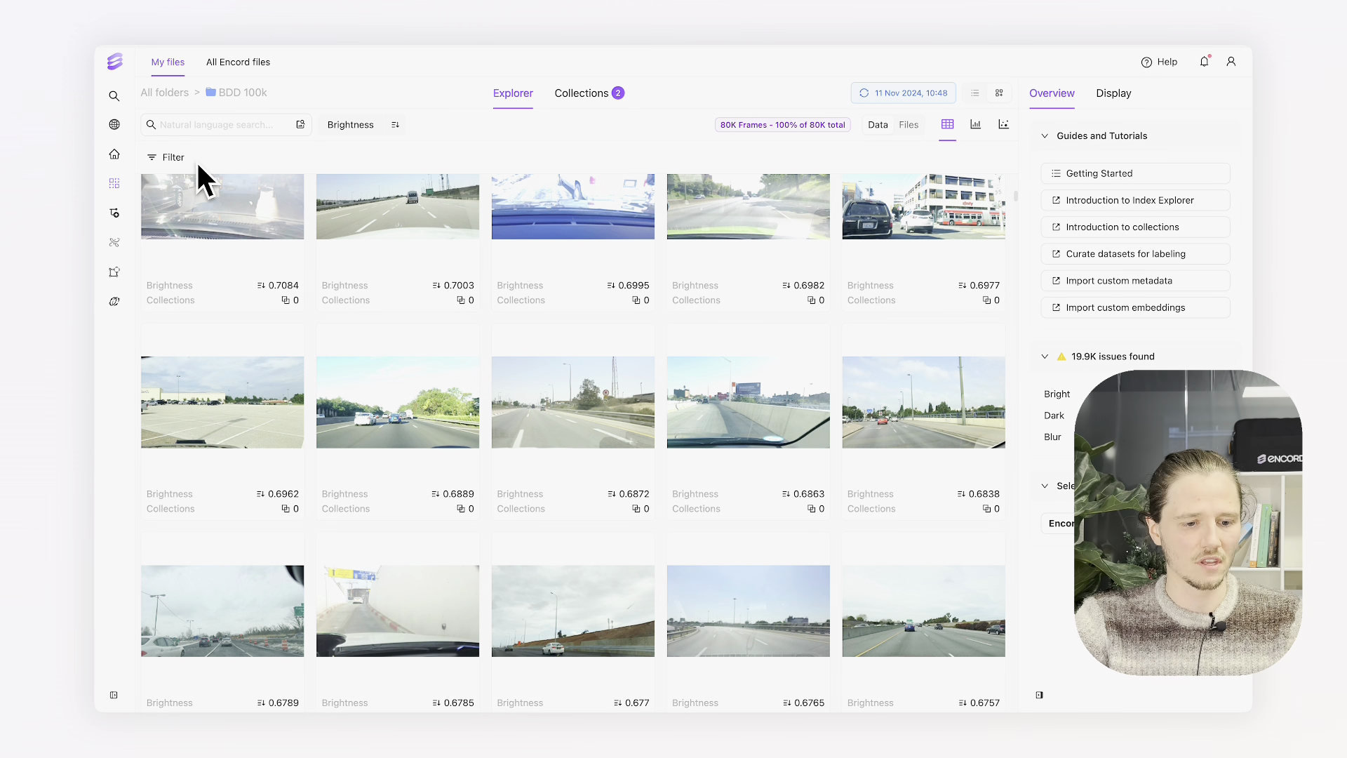
Add a Collection filter that excludes the 'severe weather conditions' collection
{"action": "left_click", "coordinate": [176, 158]}
{"action": "type", "text": "col"}
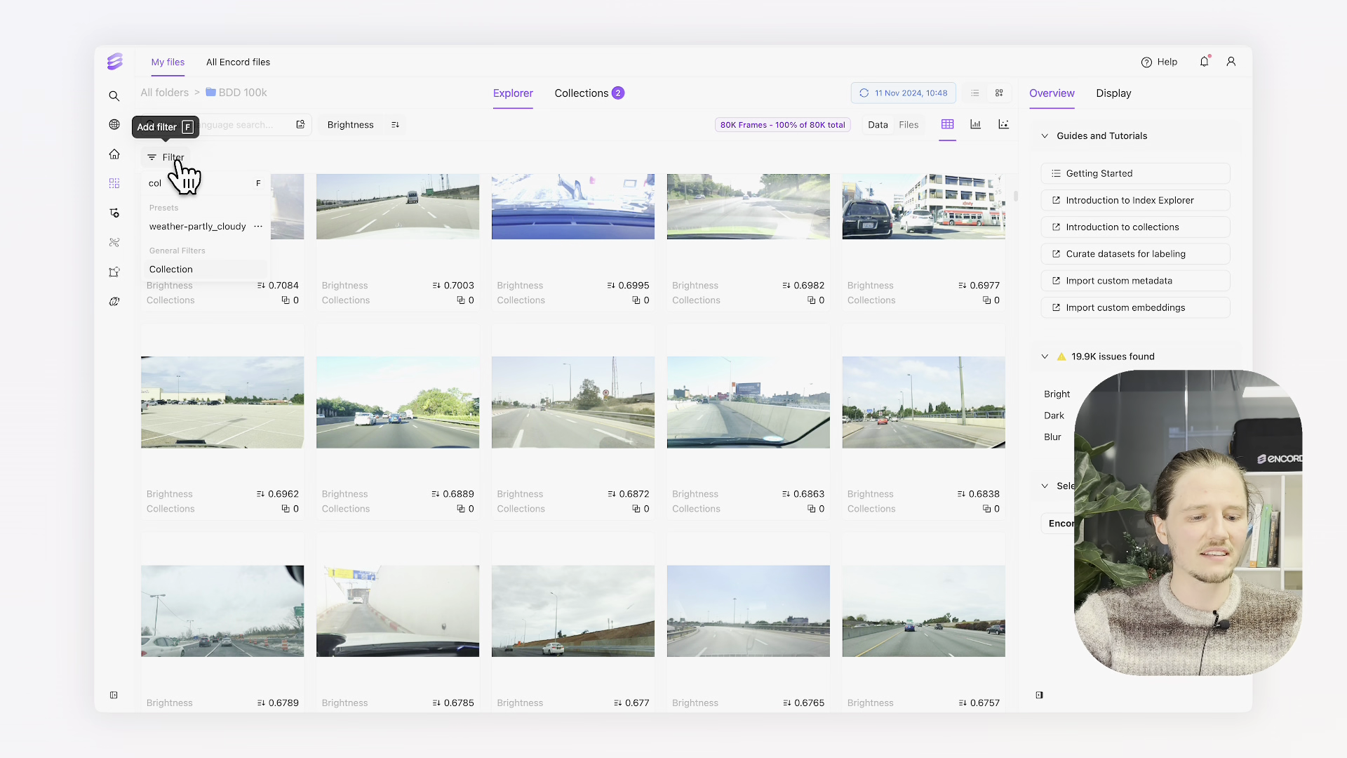
{"action": "key", "text": "Return"}
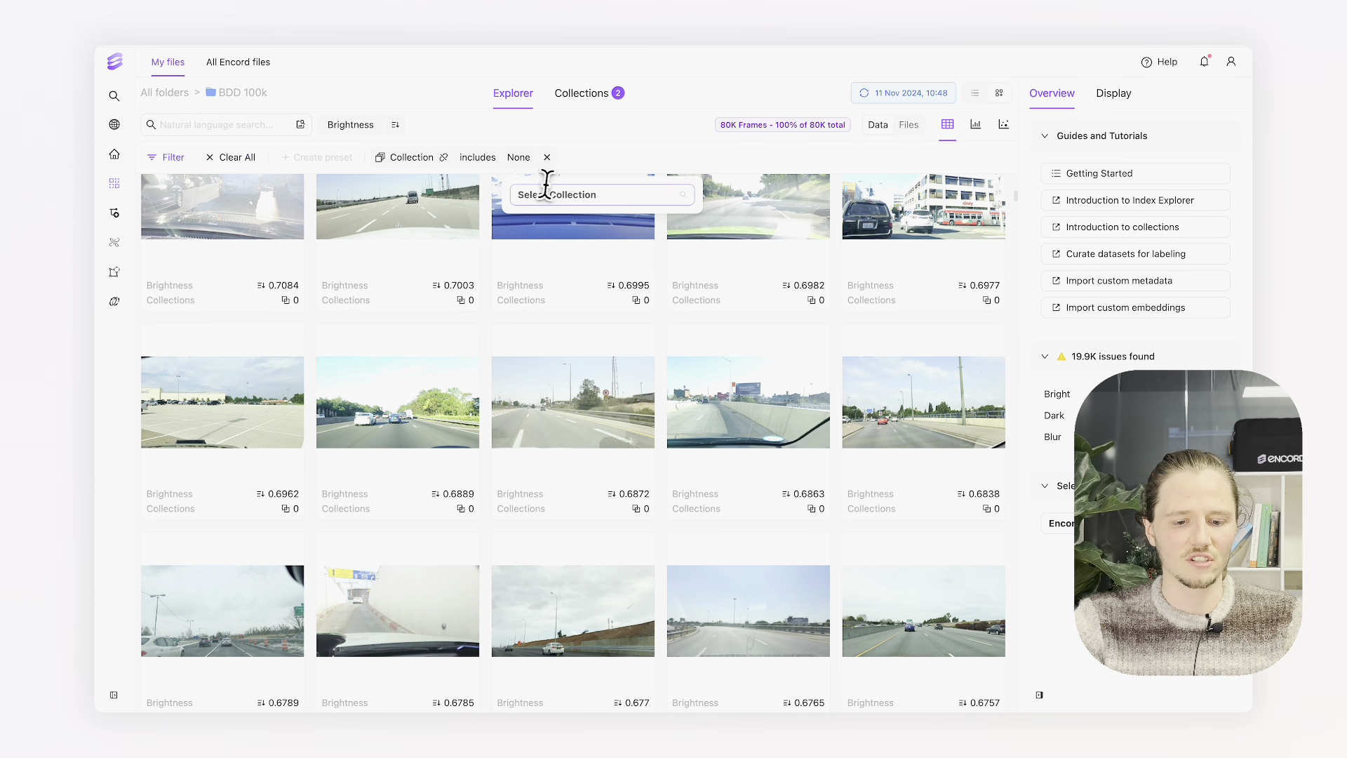
{"action": "left_click", "coordinate": [567, 222]}
{"action": "left_click", "coordinate": [477, 157]}
{"action": "left_click", "coordinate": [486, 205]}
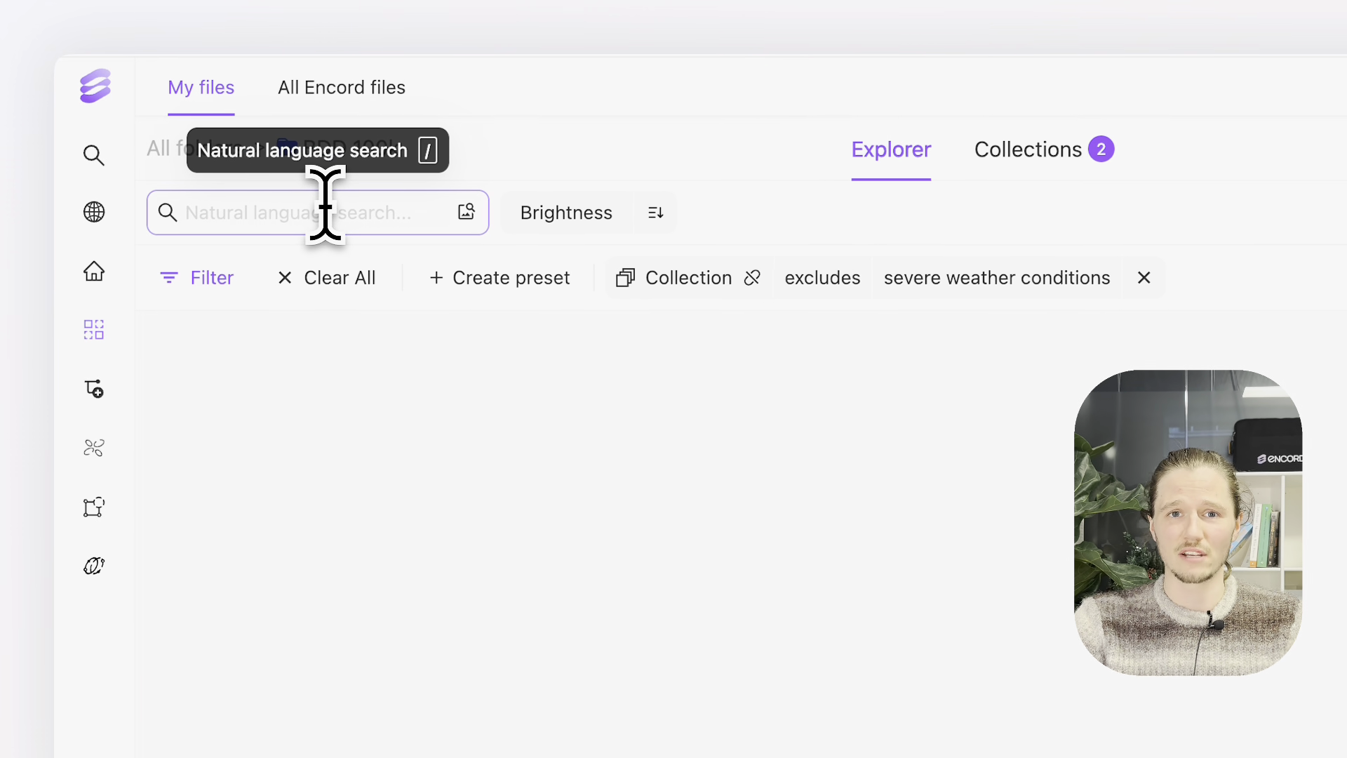
Run a natural language search for 'rainy'
{"action": "left_click", "coordinate": [323, 204]}
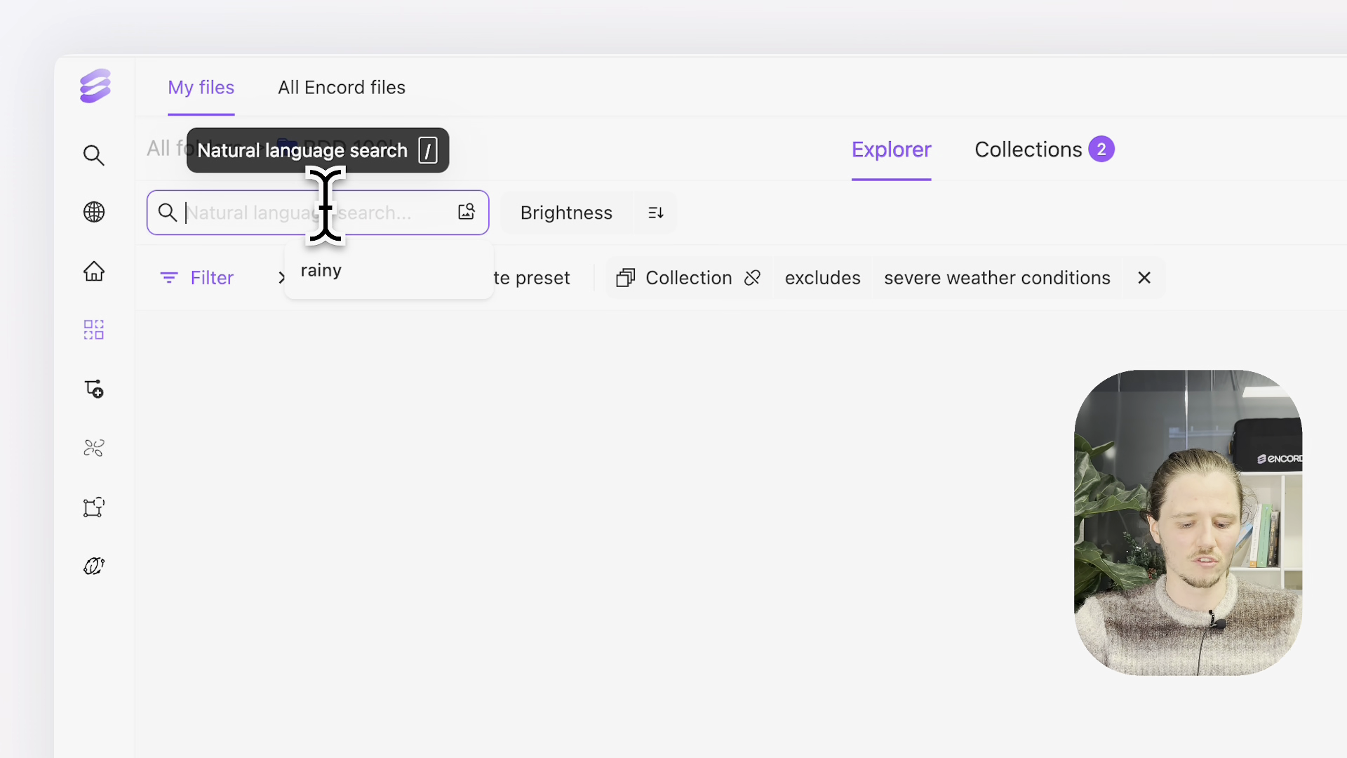
{"action": "type", "text": "rainy"}
{"action": "key", "text": "Return"}
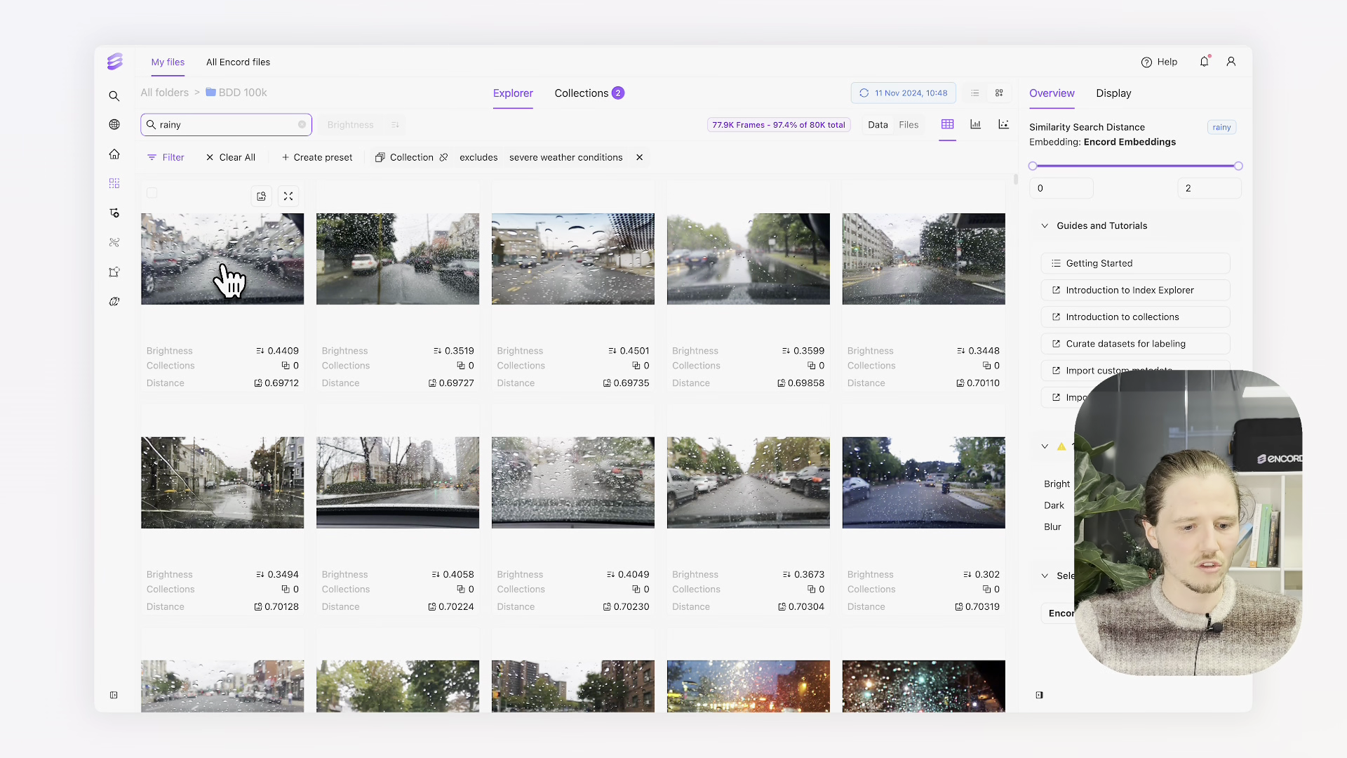
Find frames similar to the first rainy frame, limiting similarity distance to 0–0.215
{"action": "left_click", "coordinate": [261, 196]}
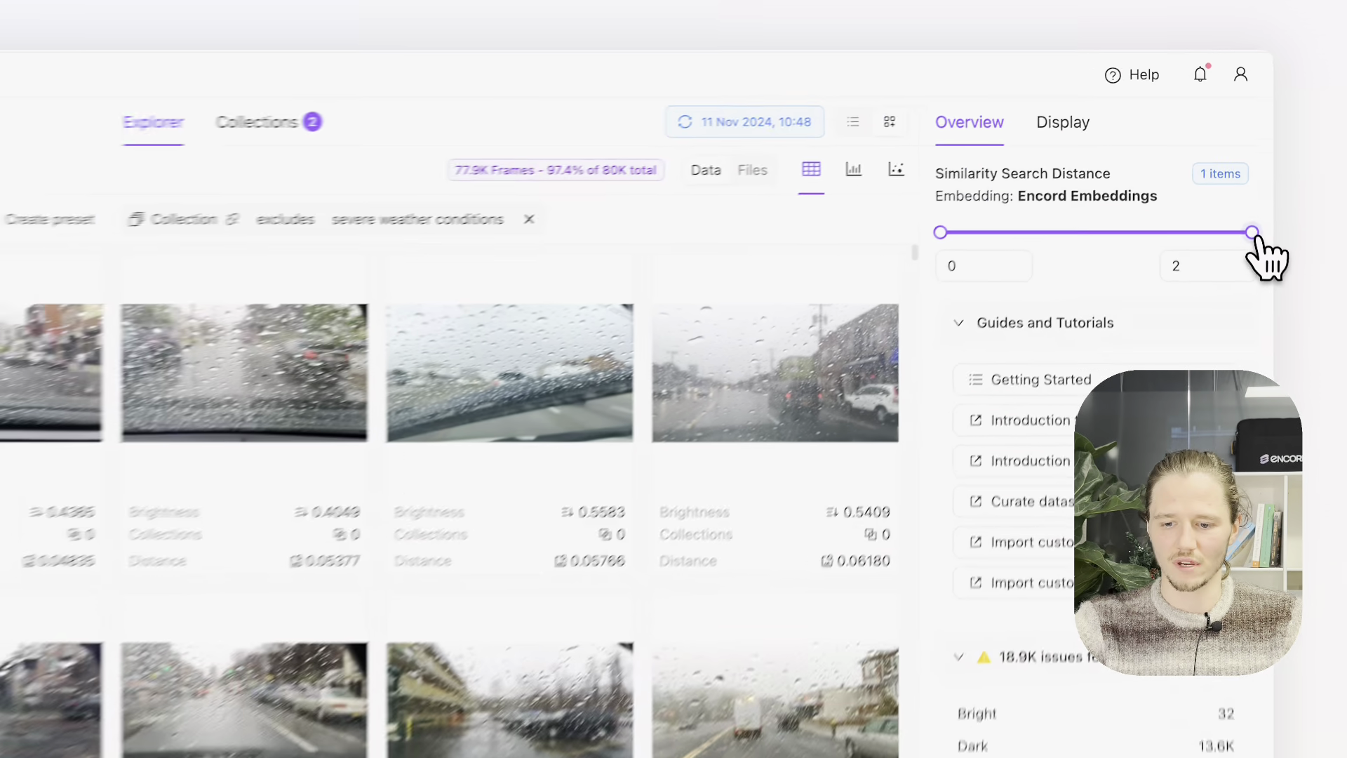
{"action": "left_click_drag", "start_coordinate": [1238, 166], "coordinate": [1154, 166]}
{"action": "left_click_drag", "start_coordinate": [1099, 289], "coordinate": [908, 291]}
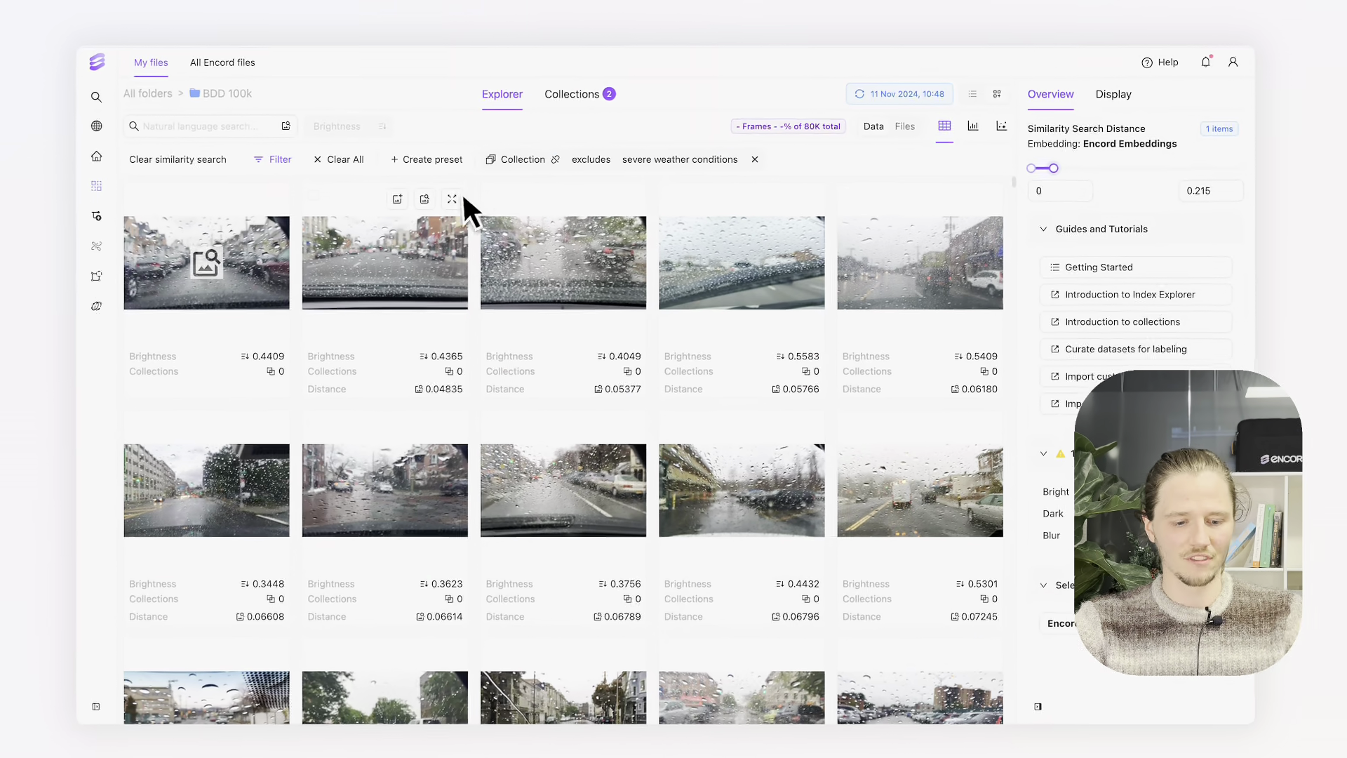
Add all matching frames to the 'severe weather conditions' collection
{"action": "key", "text": "ctrl+a"}
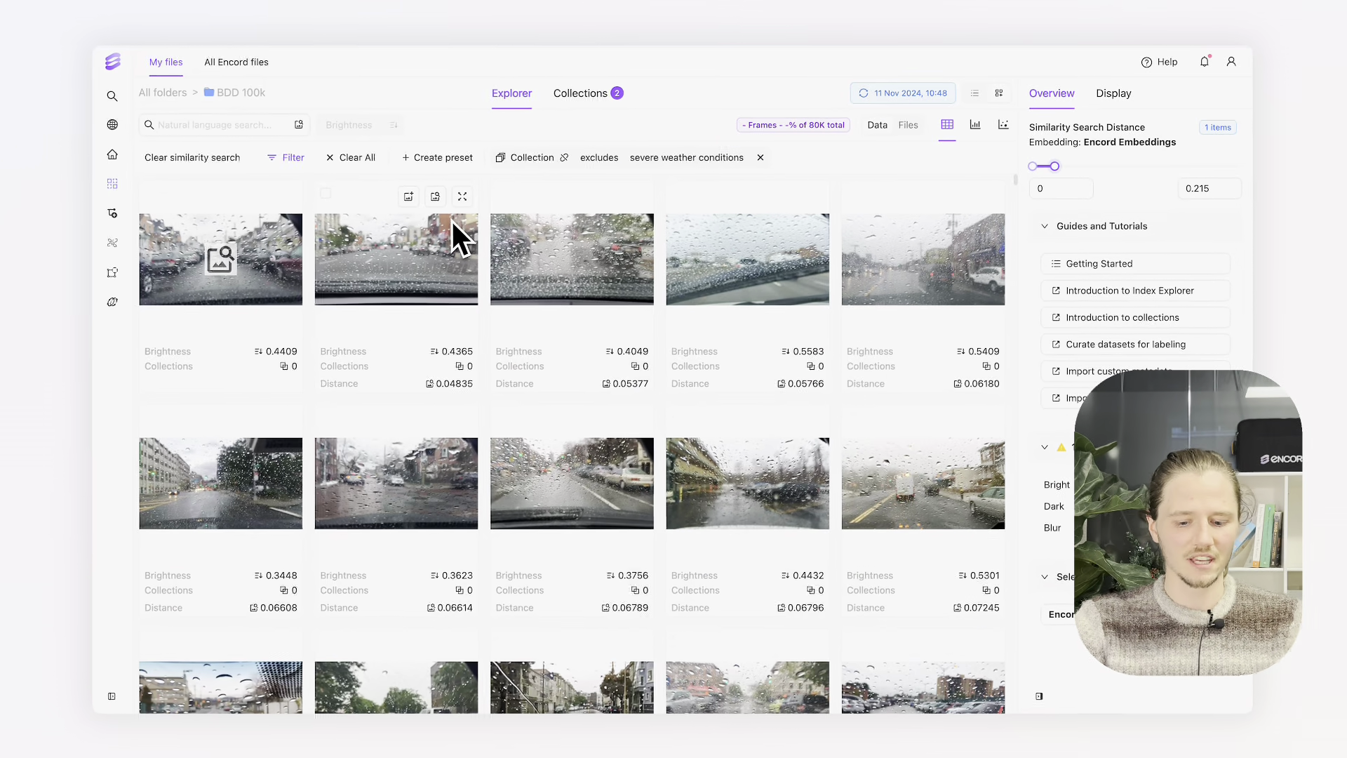
{"action": "key", "text": "a"}
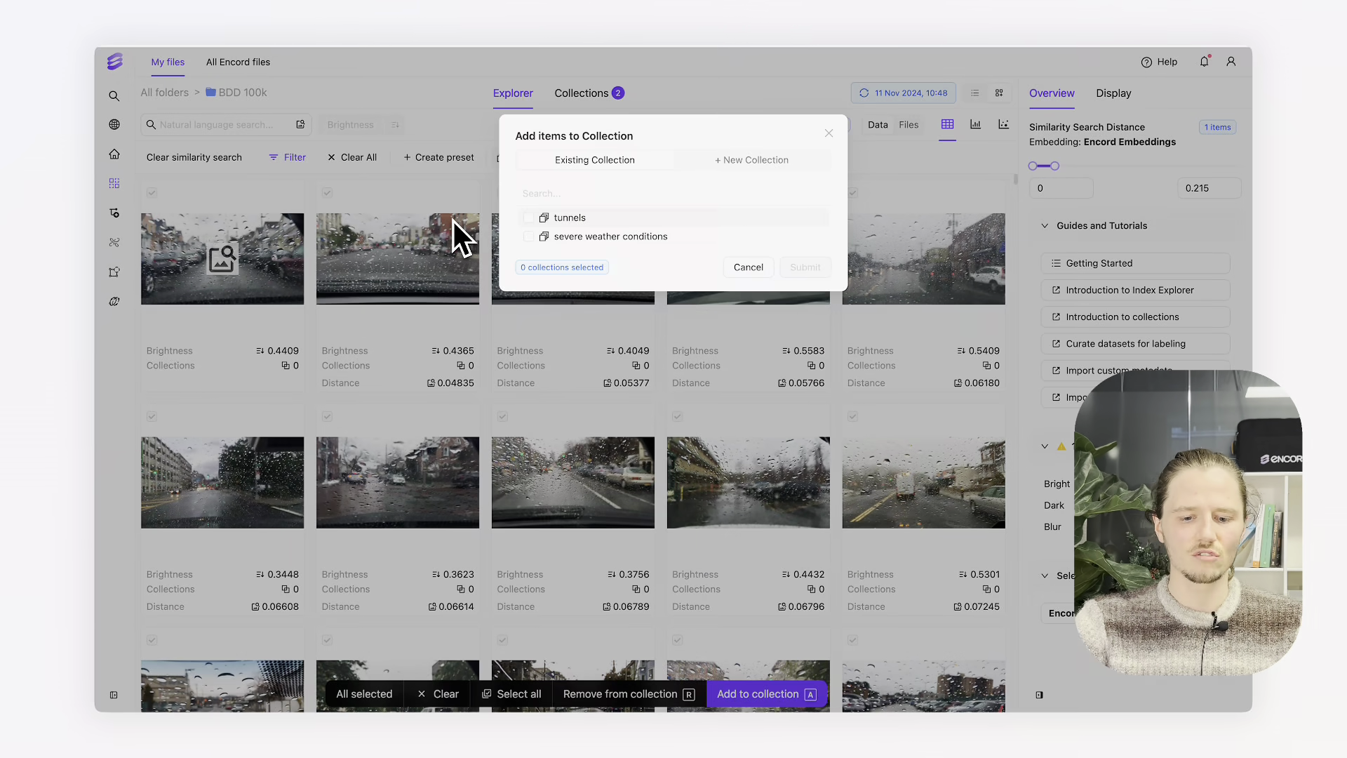
{"action": "key", "text": "Return"}
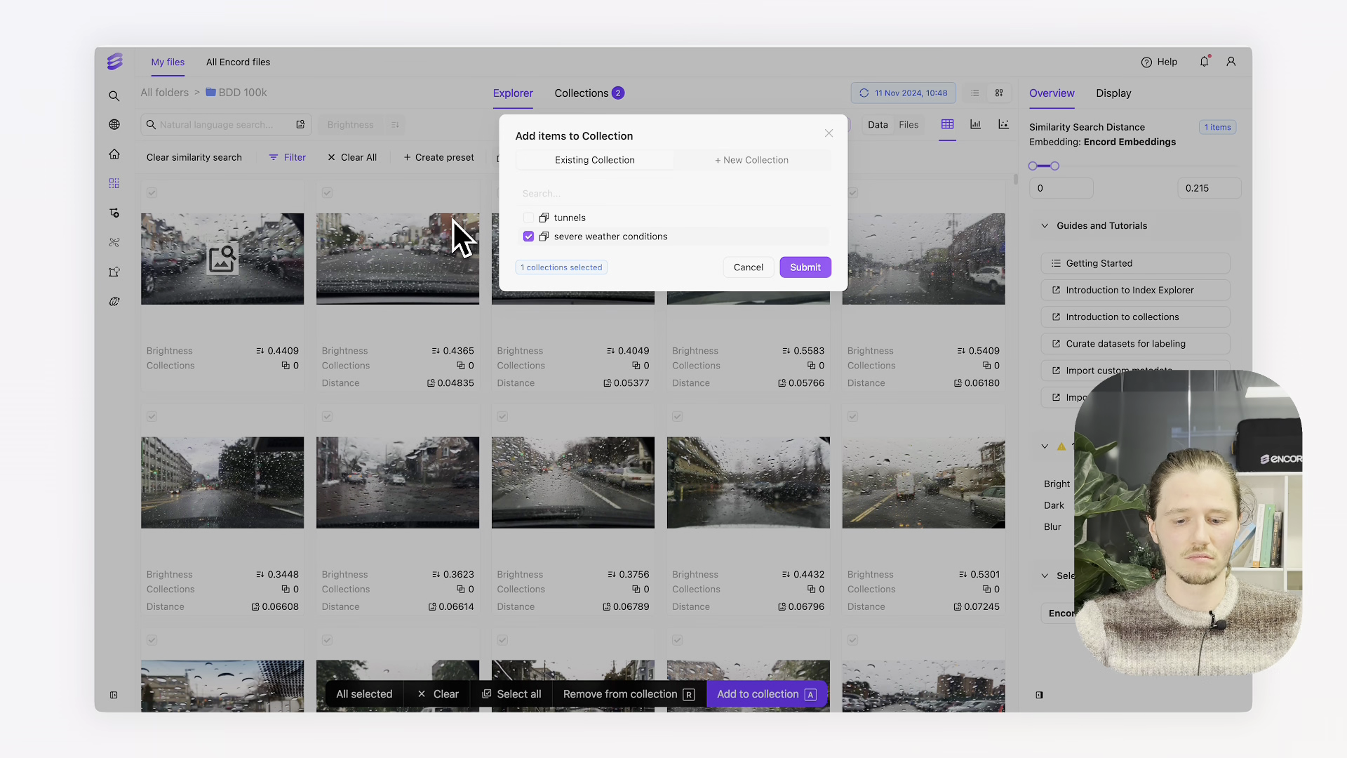
{"action": "left_click", "coordinate": [805, 267]}
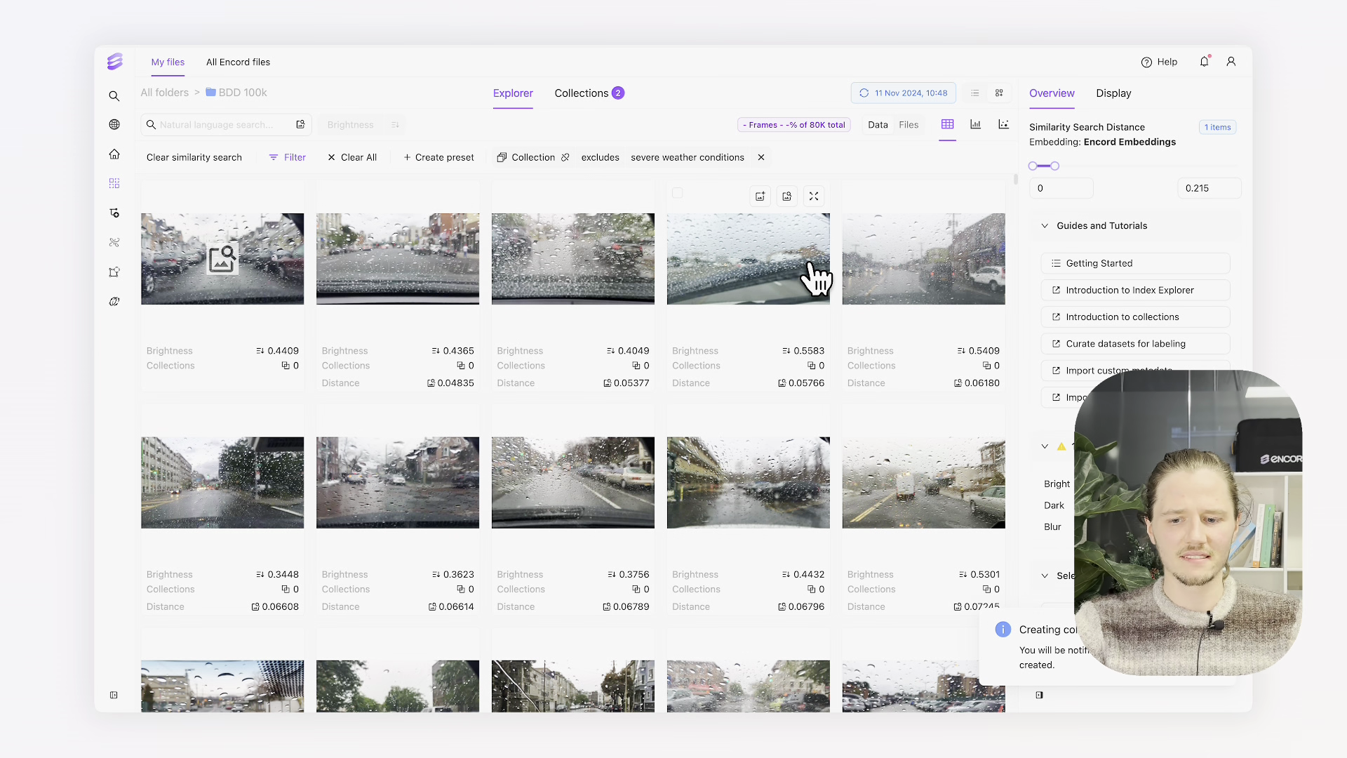
Clear all filters and the similarity search, and show the embeddings scatter plot
{"action": "left_click", "coordinate": [1005, 128]}
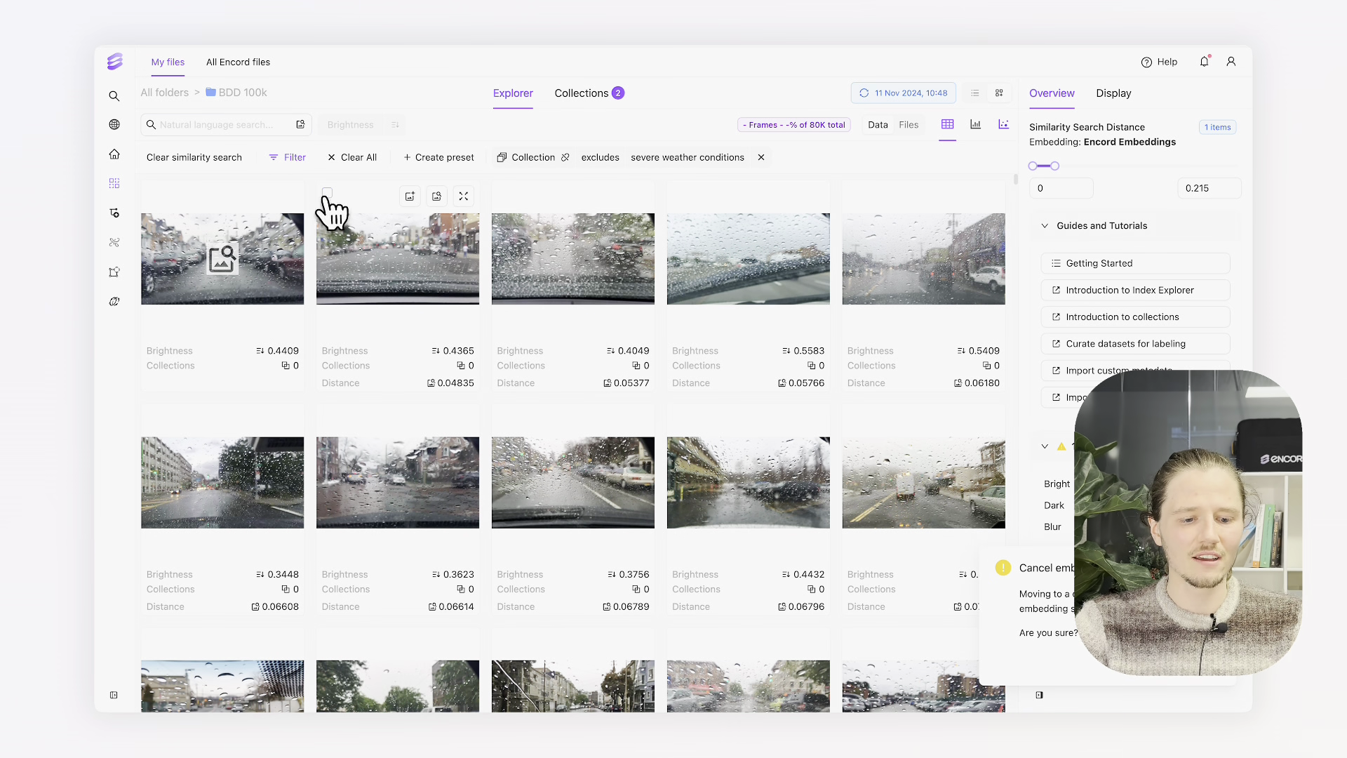
{"action": "left_click", "coordinate": [351, 158]}
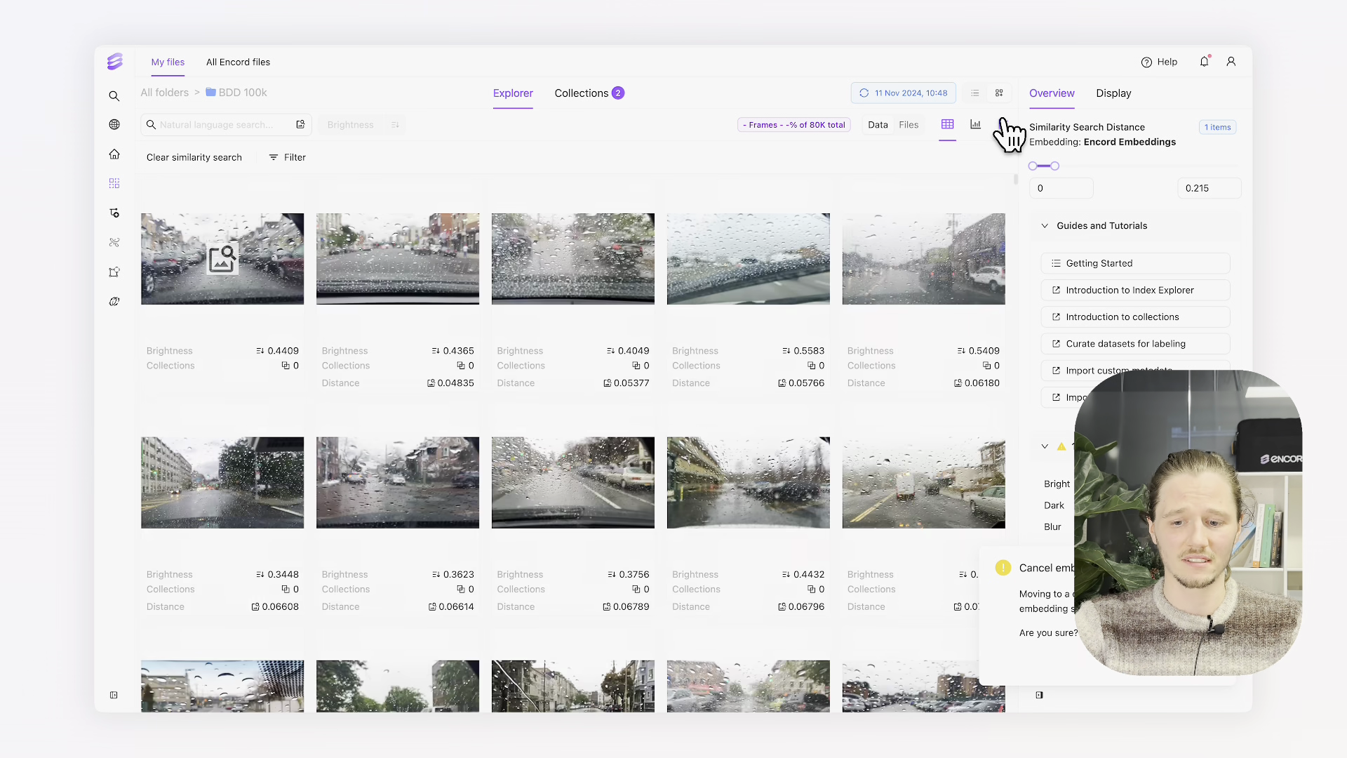
{"action": "left_click", "coordinate": [1003, 124]}
Colour the plot by Collection, highlighting 'severe weather conditions'
{"action": "left_click", "coordinate": [933, 211]}
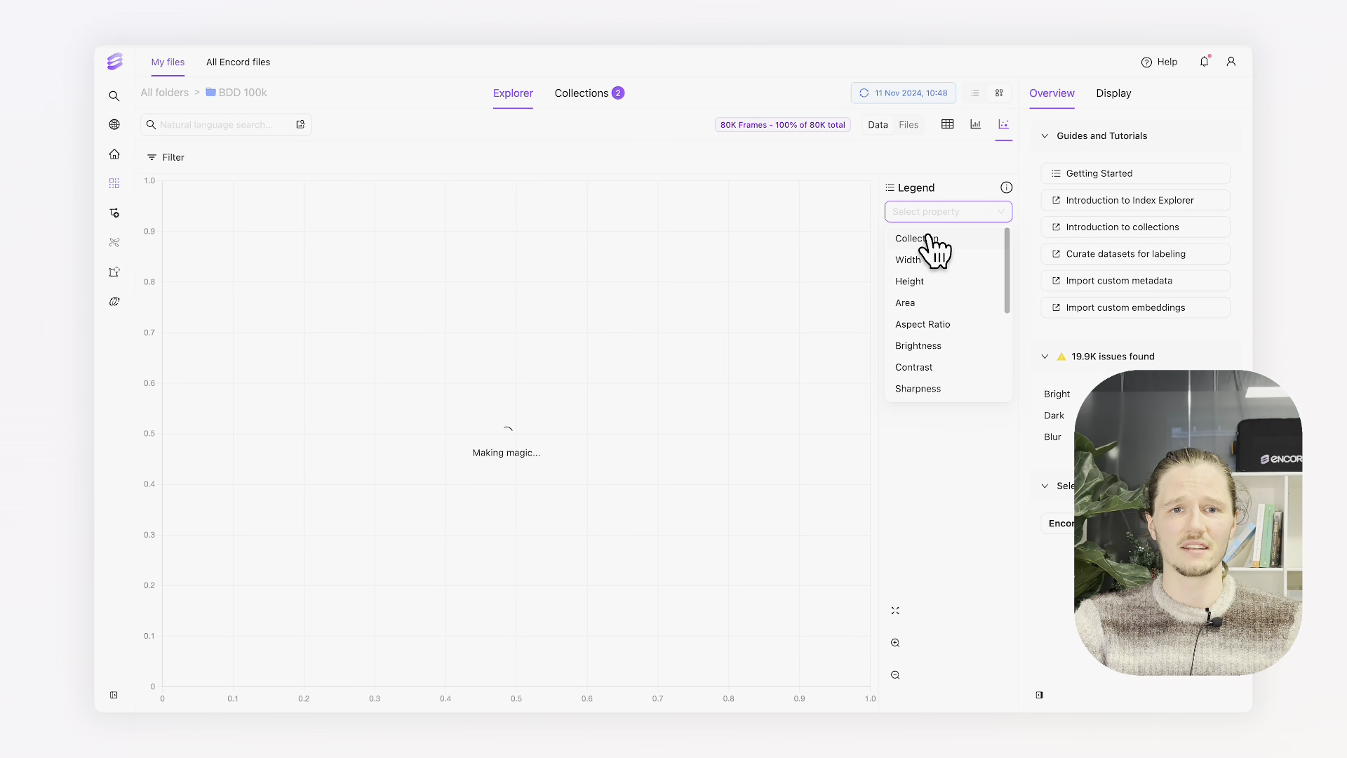
{"action": "left_click", "coordinate": [932, 240]}
{"action": "left_click", "coordinate": [940, 272]}
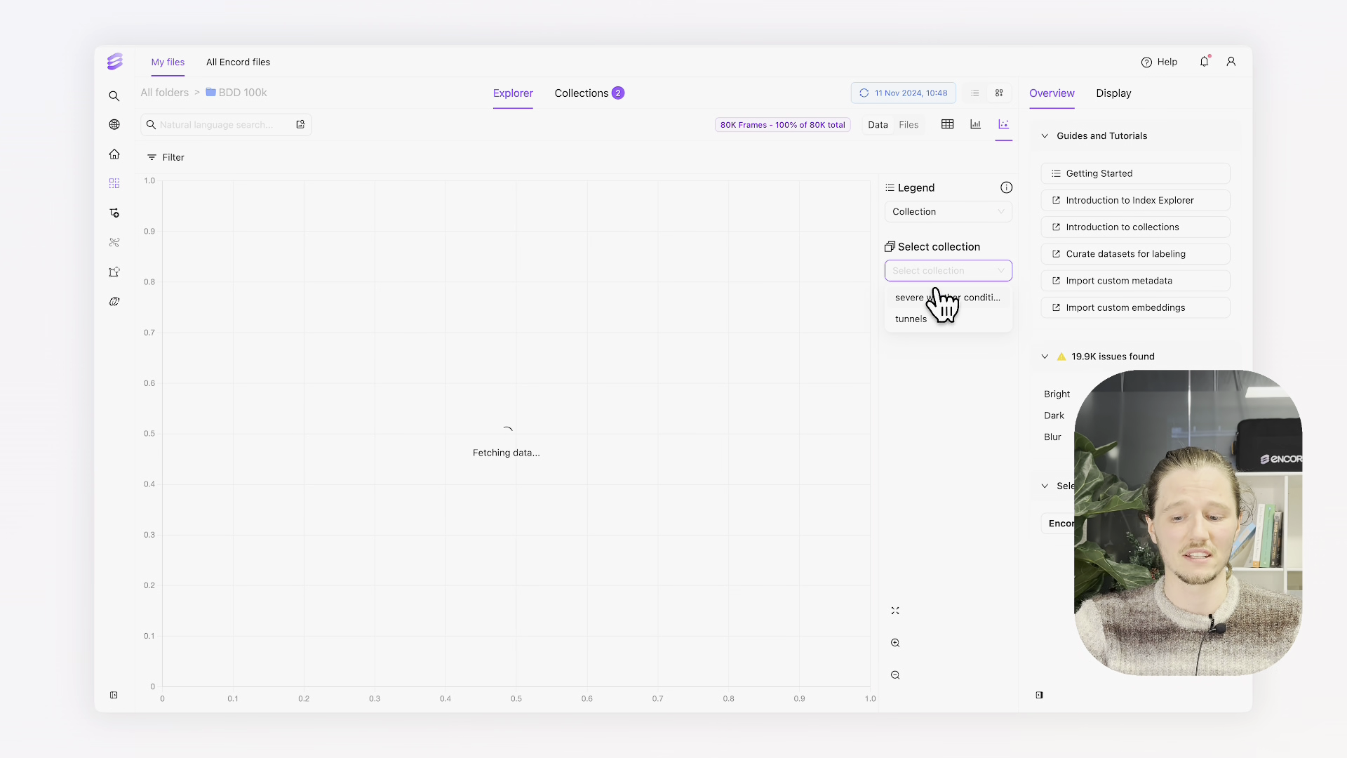
{"action": "left_click", "coordinate": [936, 296]}
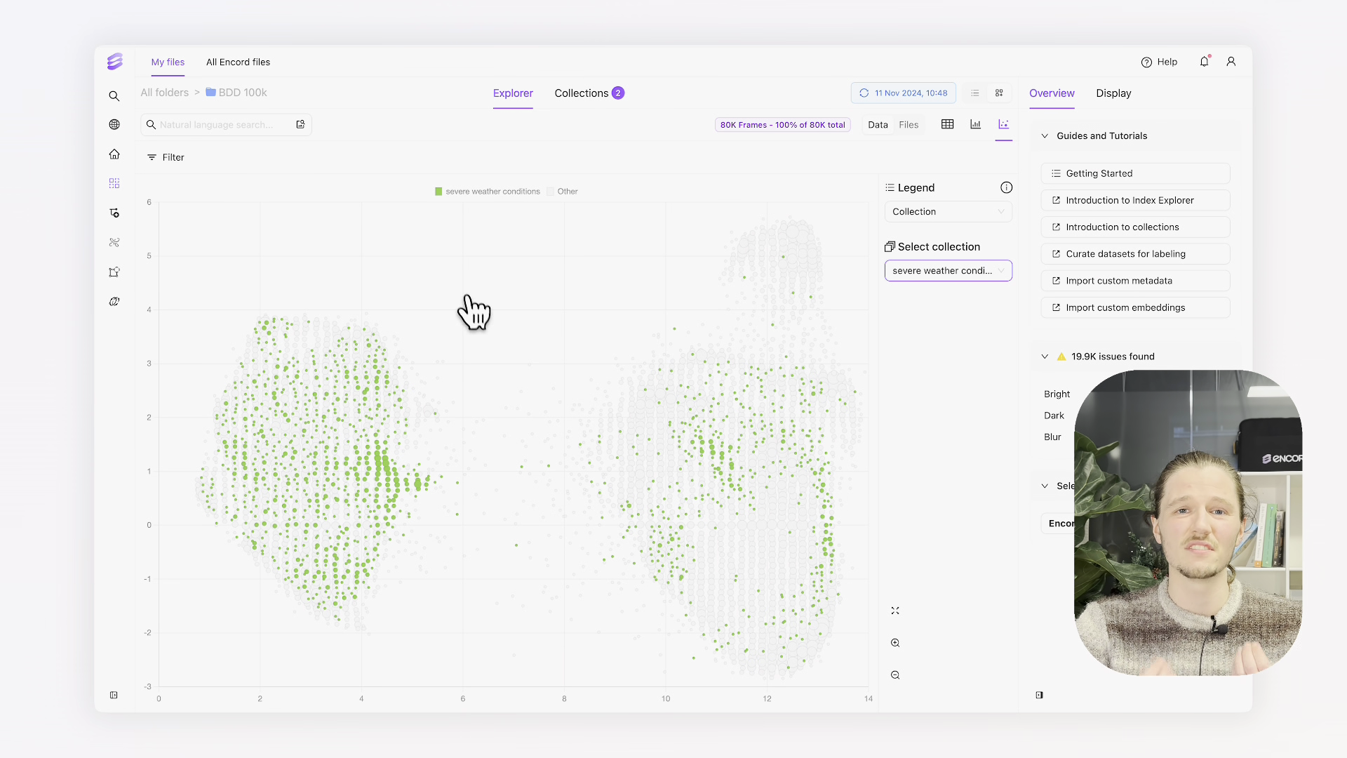
Submit the 'severe weather conditions' collection as a new dataset with the same title
{"action": "left_click", "coordinate": [588, 93]}
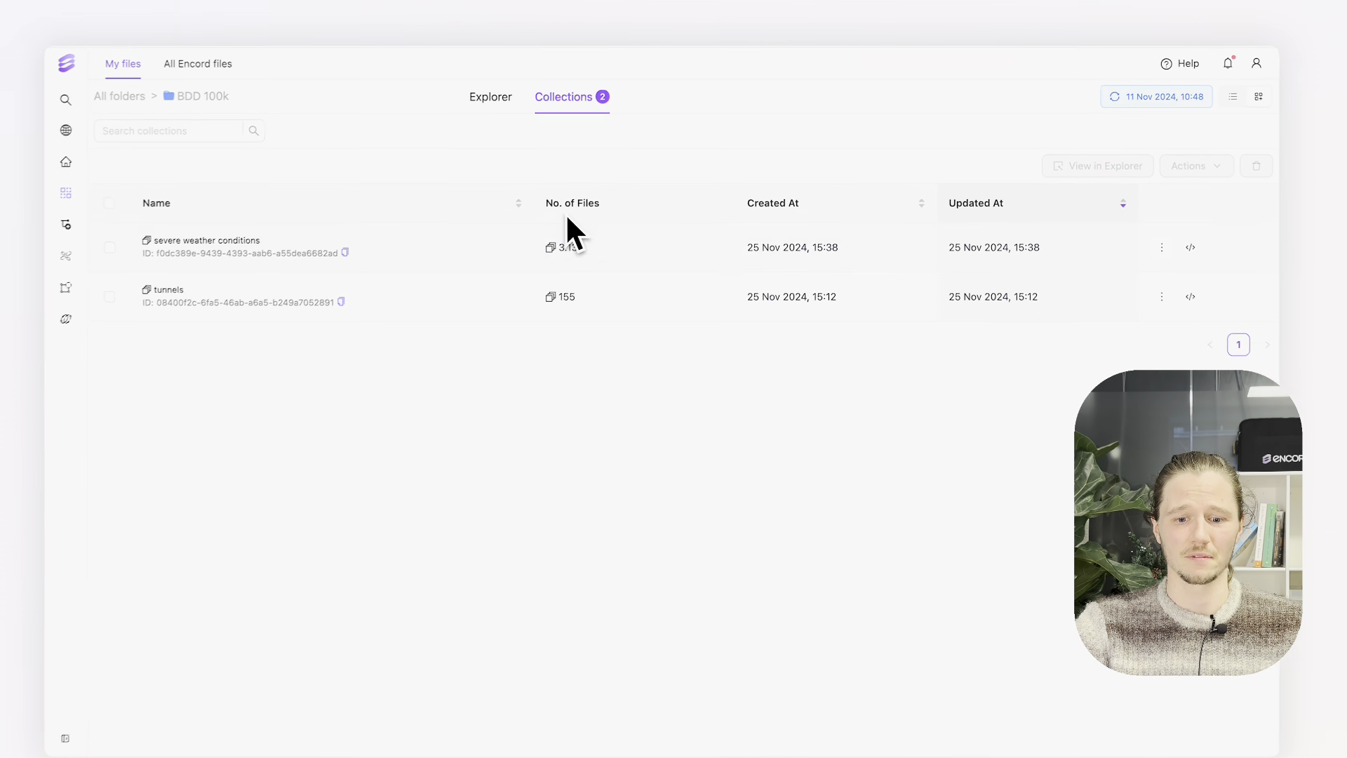
{"action": "left_click", "coordinate": [582, 235]}
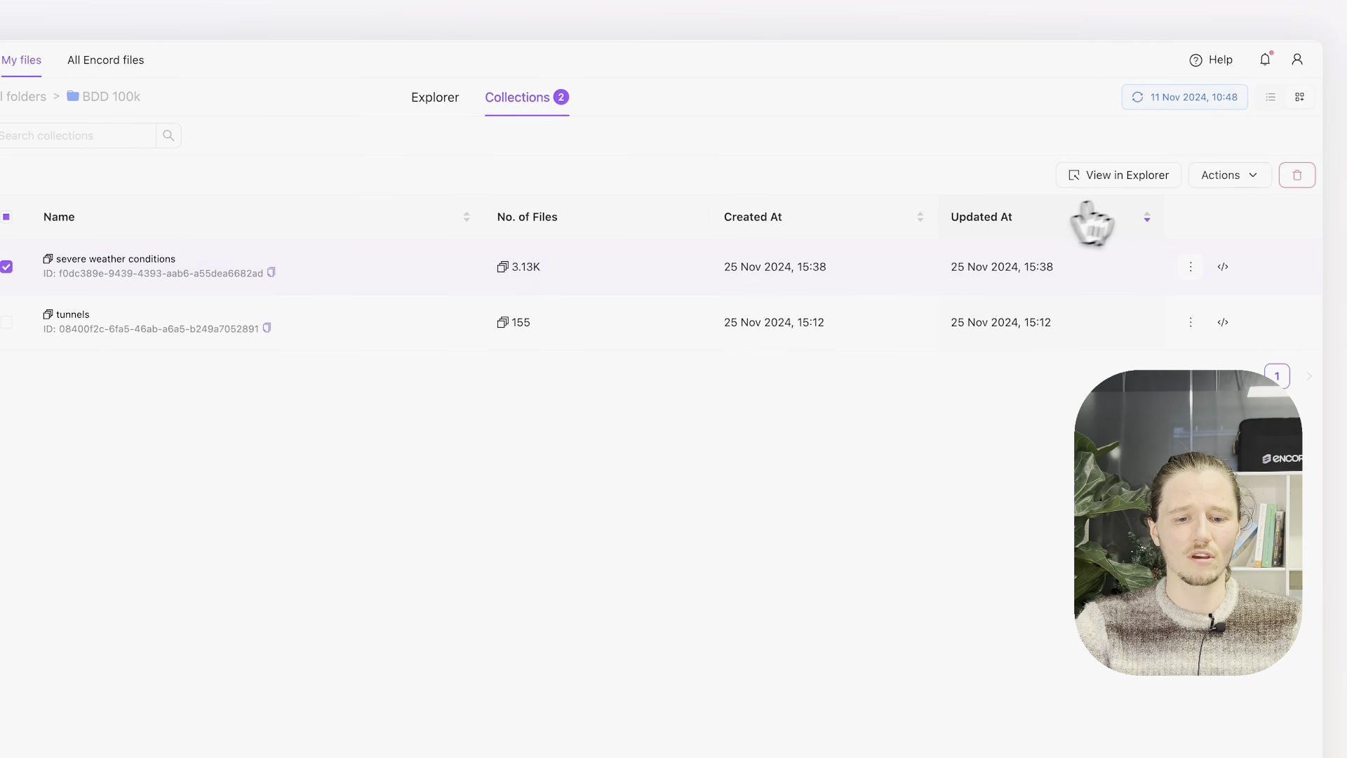
{"action": "left_click", "coordinate": [1220, 174]}
{"action": "left_click", "coordinate": [1236, 236]}
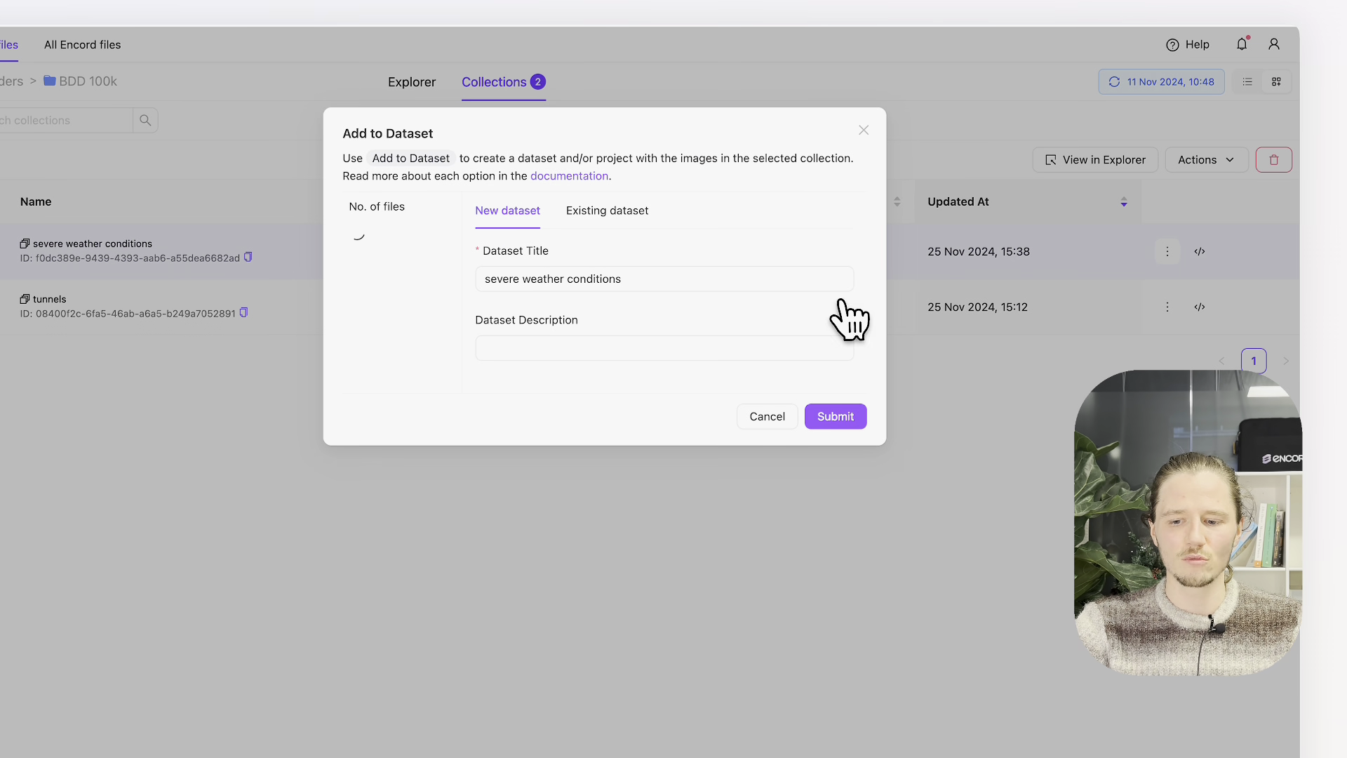
{"action": "left_click", "coordinate": [844, 421]}
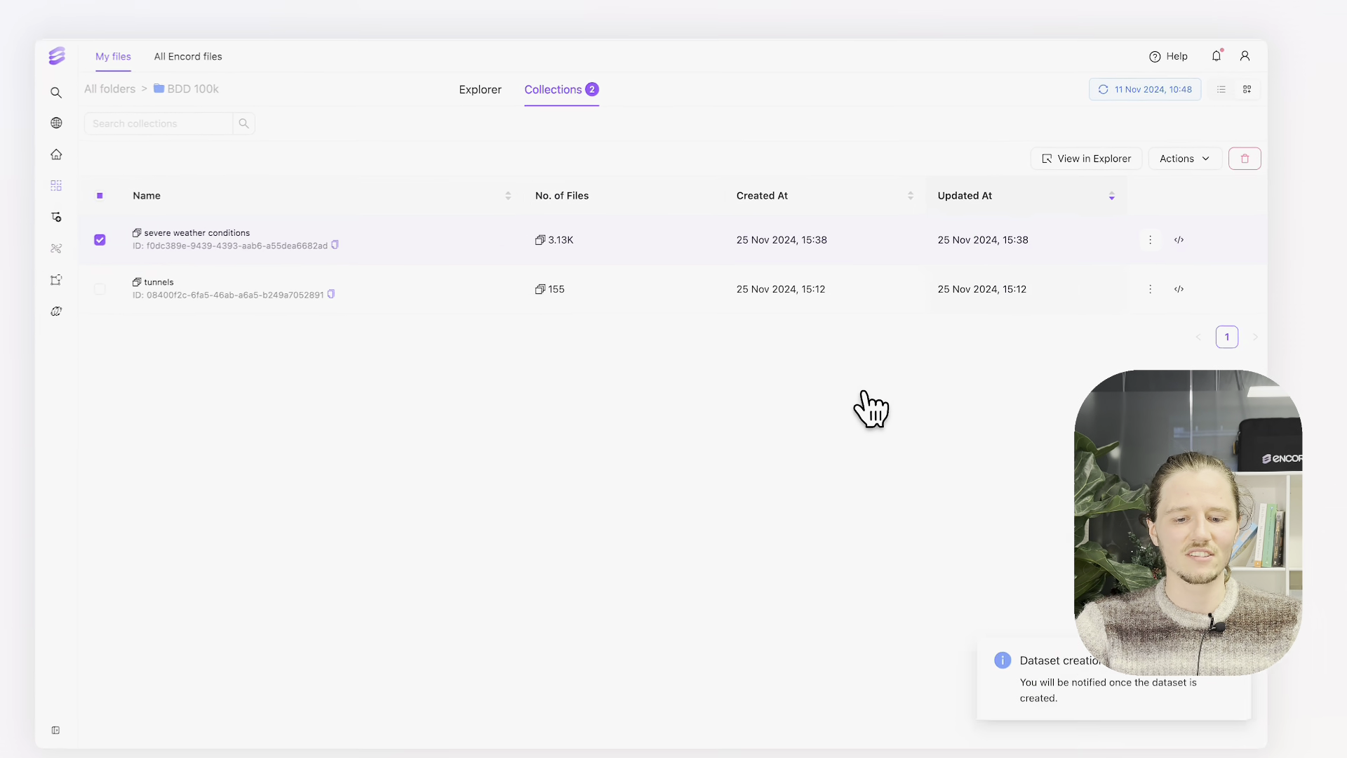